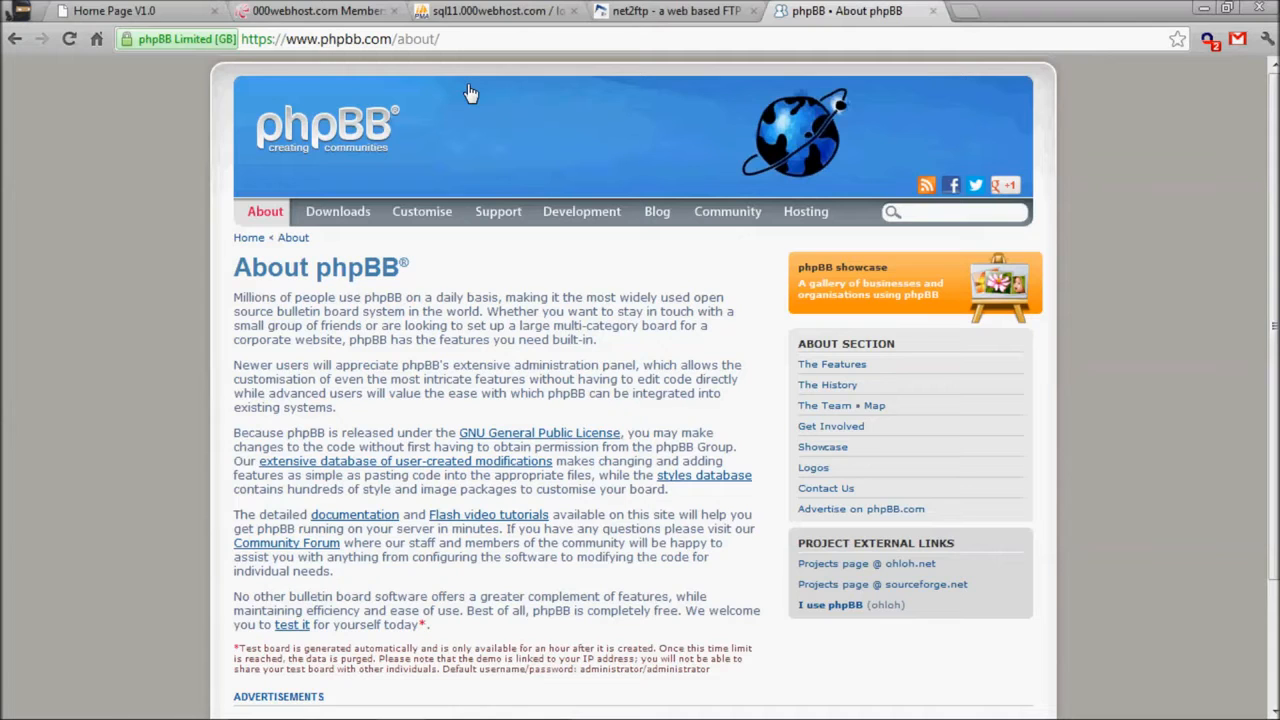
# - Open the Downloads page of the phpBB website
pyautogui.click(364, 207)
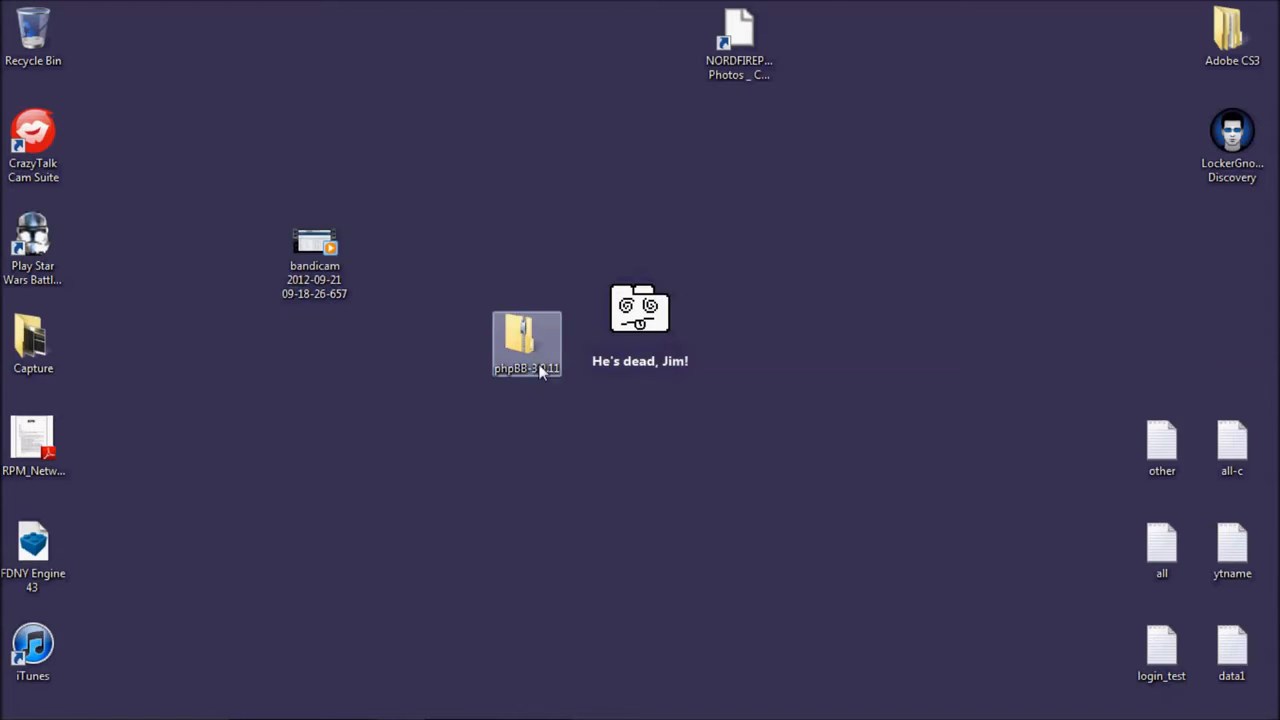
# - Delete the bandicam video file from the desktop
pyautogui.moveTo(242, 195); pyautogui.dragTo(382, 357)
pyautogui.press('Delete')
pyautogui.press('Return')
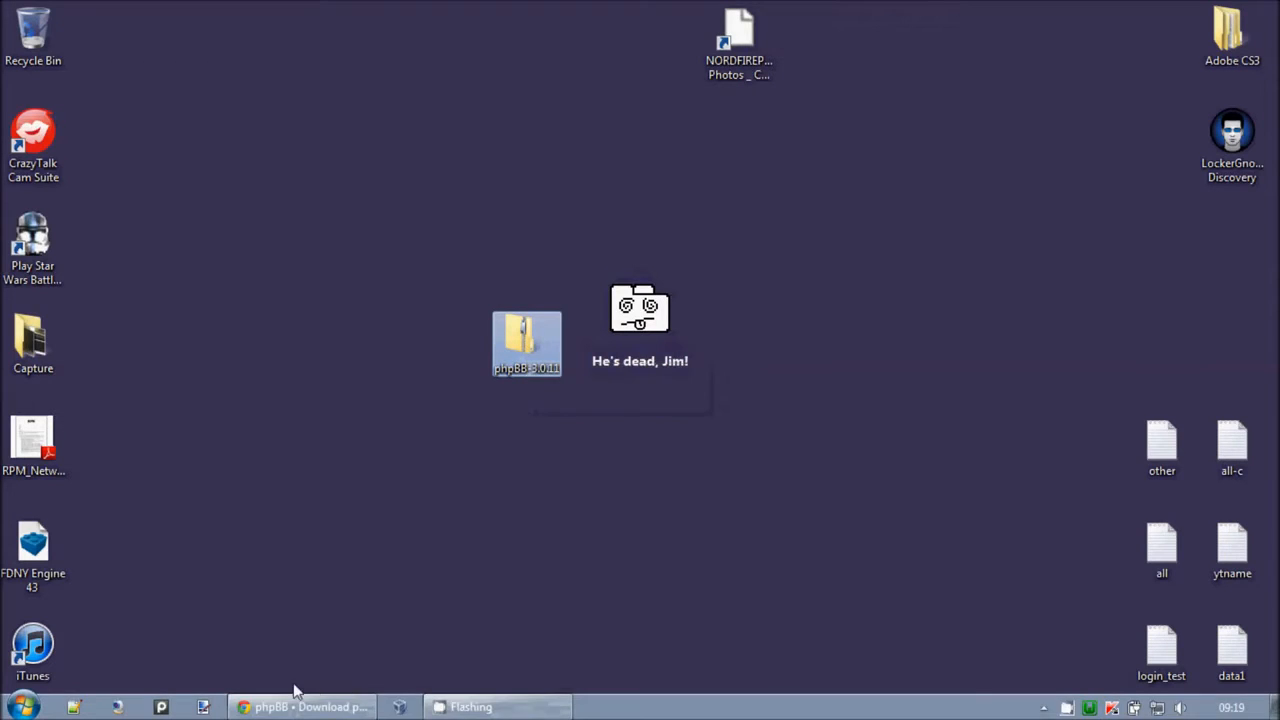
# - Switch back to Chrome and close the sql11.000webhost.com page, keeping the hosting panel and net2ftp pages open
pyautogui.click(337, 705)
pyautogui.click(652, 10)
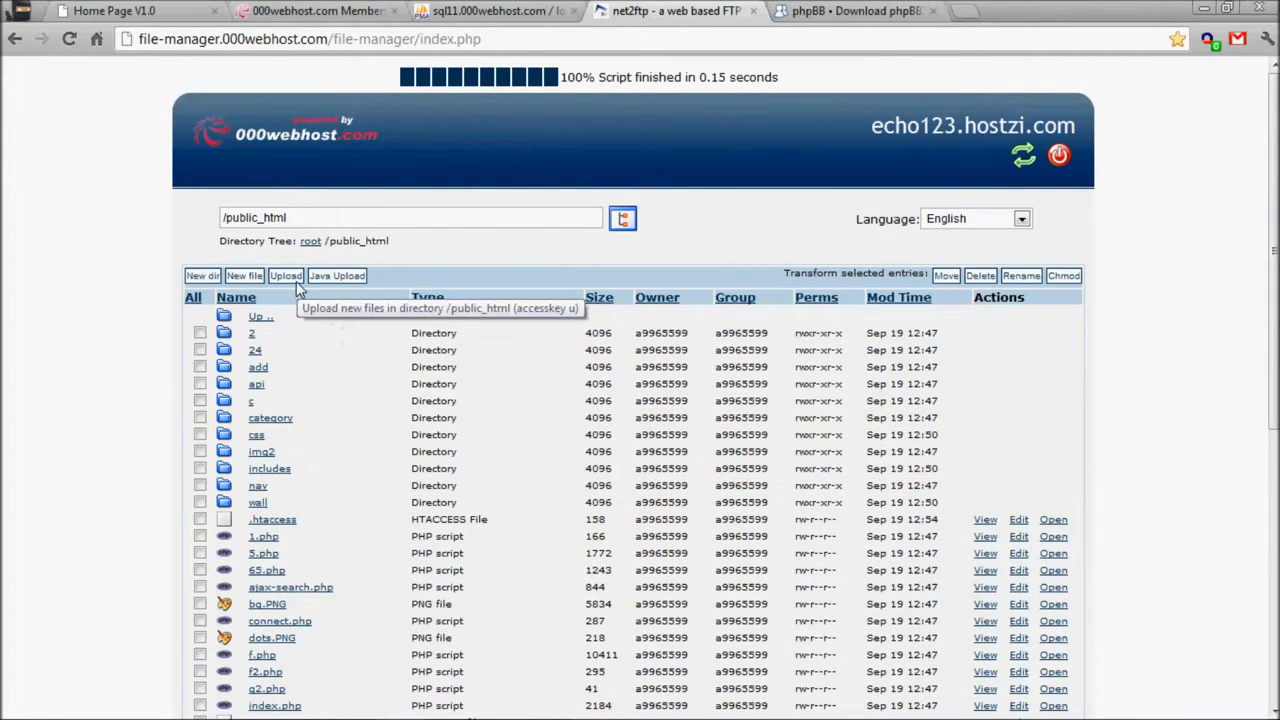
pyautogui.click(477, 10)
pyautogui.click(251, 10)
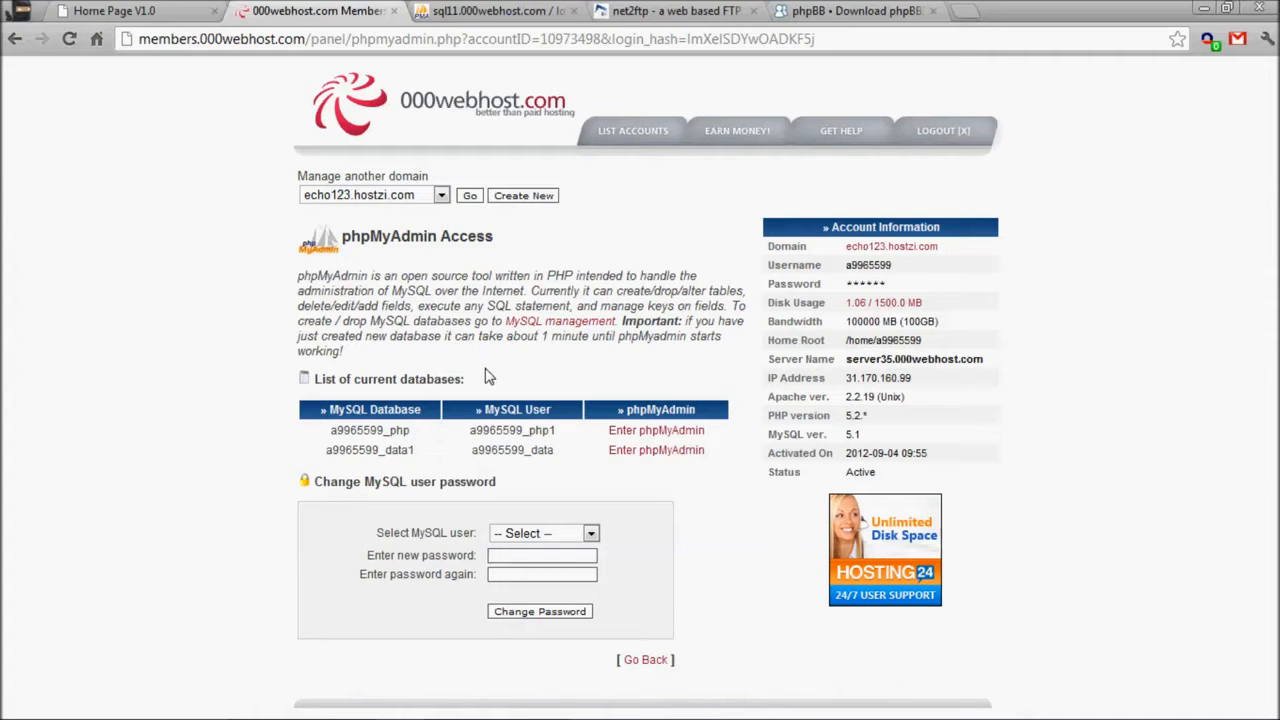
pyautogui.click(536, 8)
pyautogui.middleClick(508, 6)
pyautogui.click(366, 6)
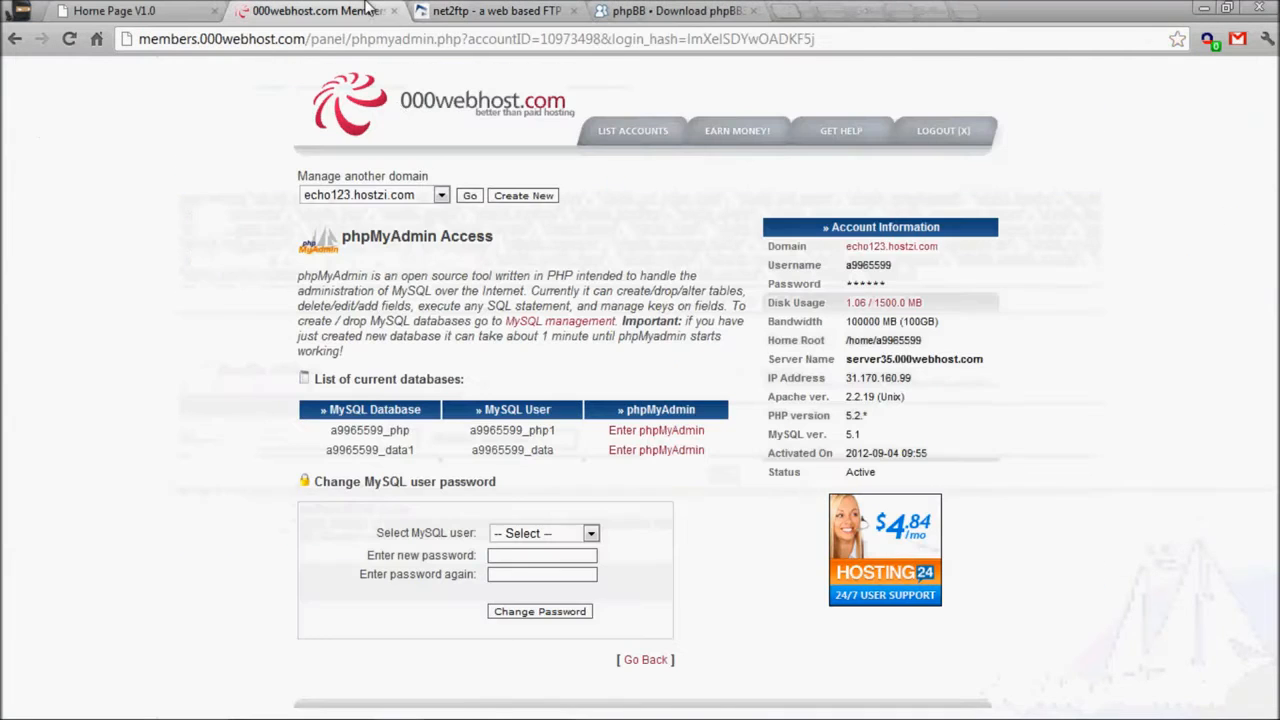
# - Upload phpBB-3.0.11.zip as an archive to be decompressed into /public_html with net2ftp
pyautogui.click(478, 12)
pyautogui.click(700, 428)
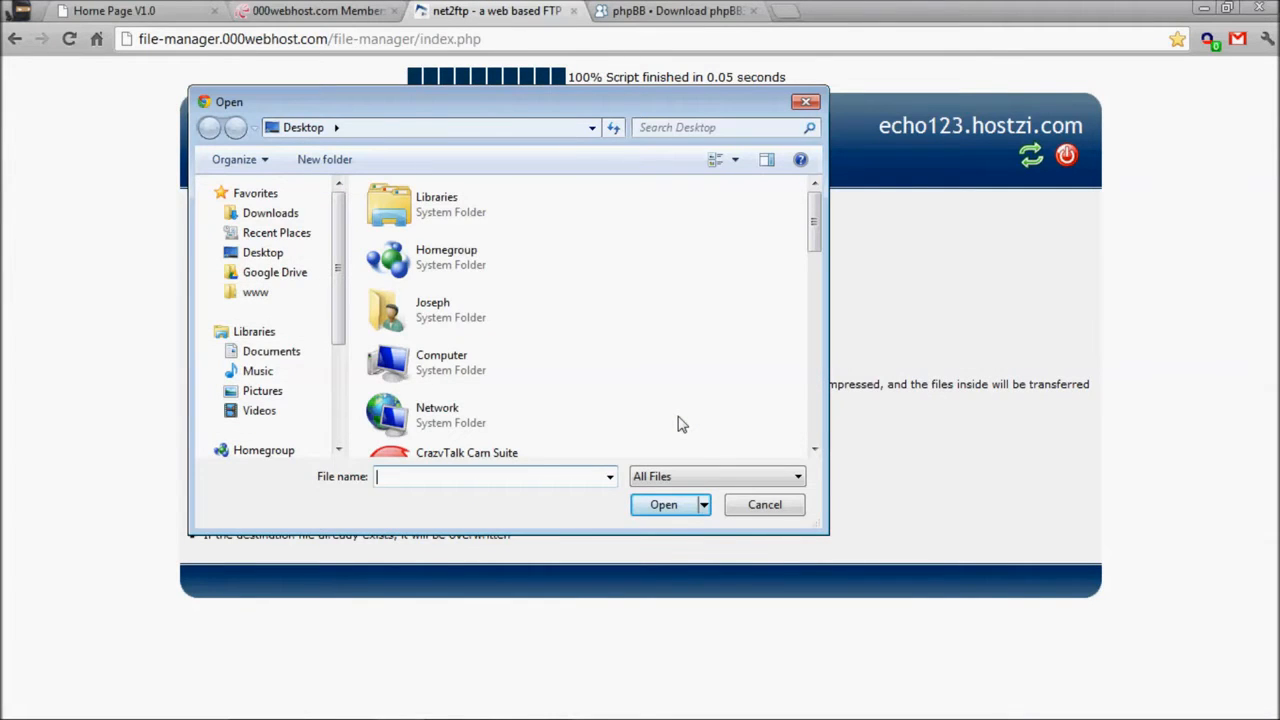
pyautogui.write('php')
pyautogui.press('Down')
pyautogui.press('Return')
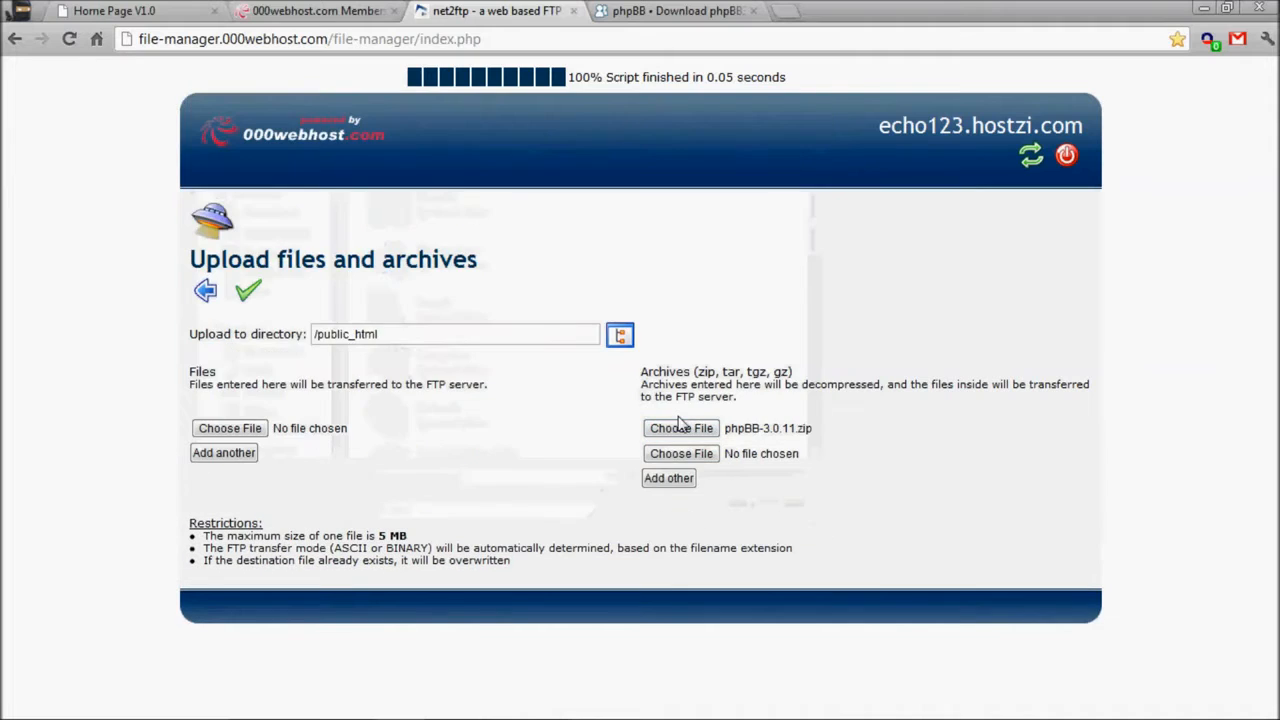
pyautogui.click(247, 292)
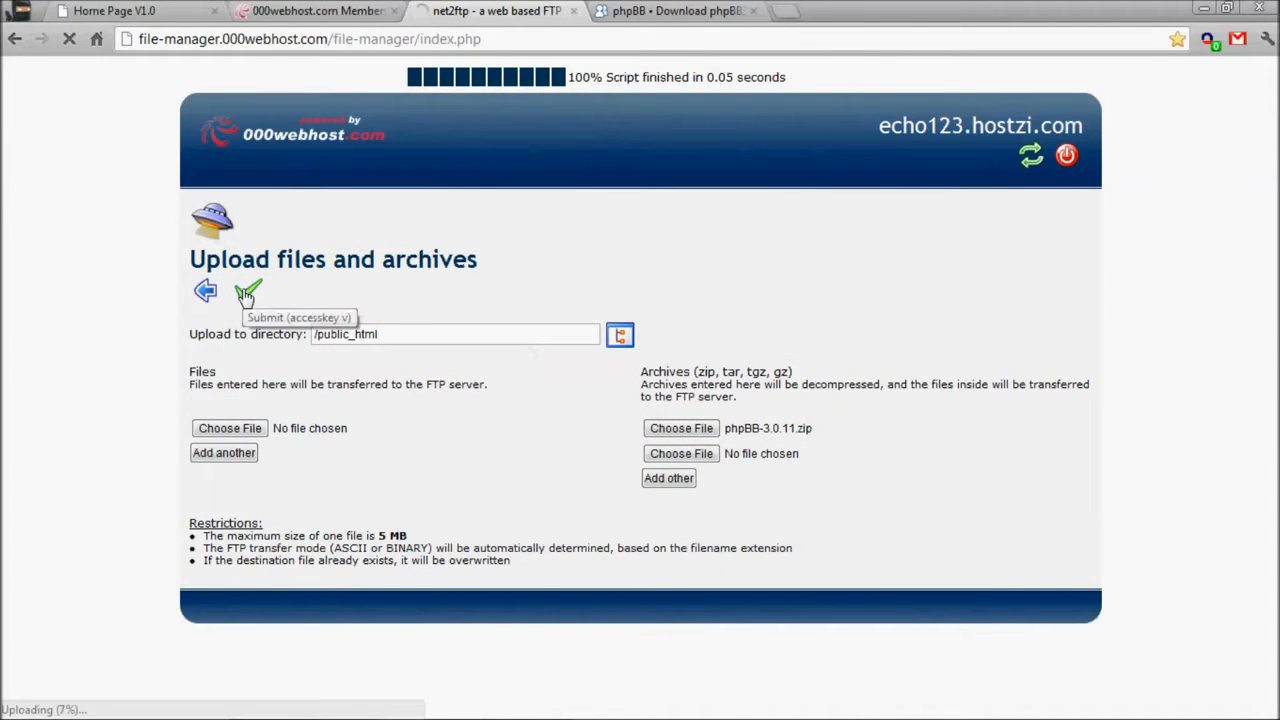
# - Look over the MySQL databases and users listed in the 000webhost panel and check the archive's upload progress
pyautogui.click(246, 11)
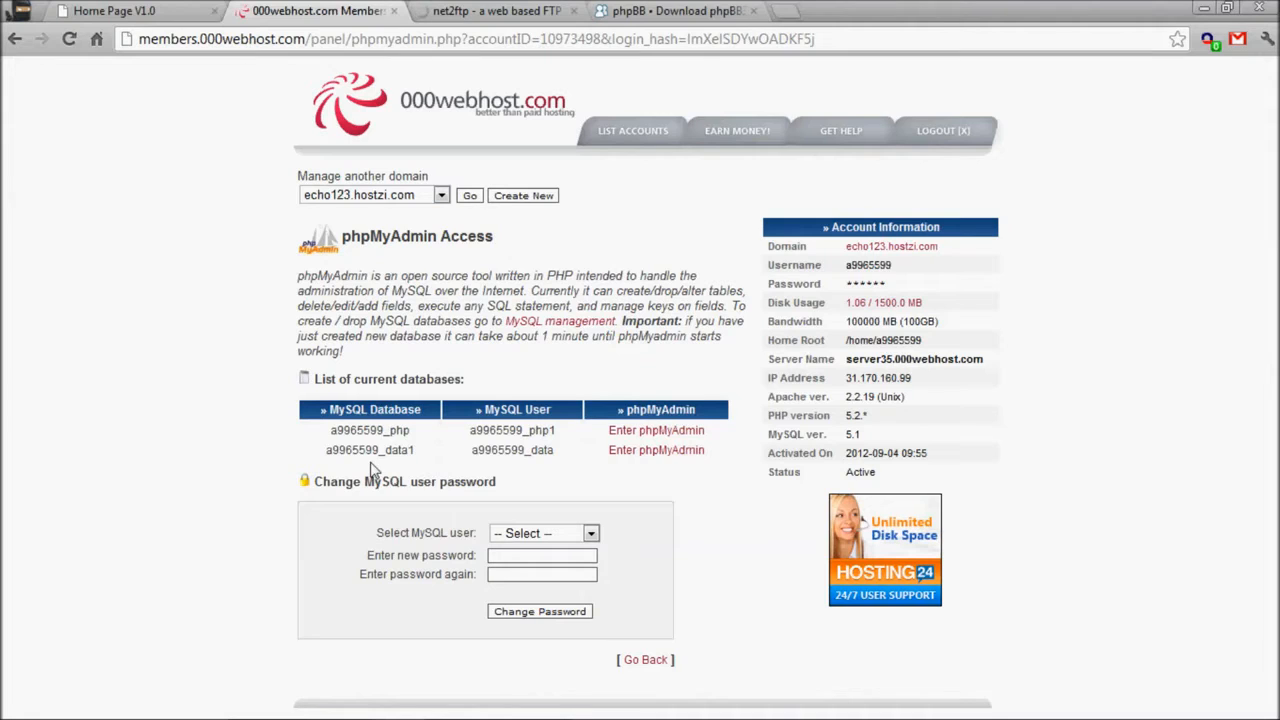
pyautogui.moveTo(330, 433); pyautogui.dragTo(726, 430)
pyautogui.click(726, 430)
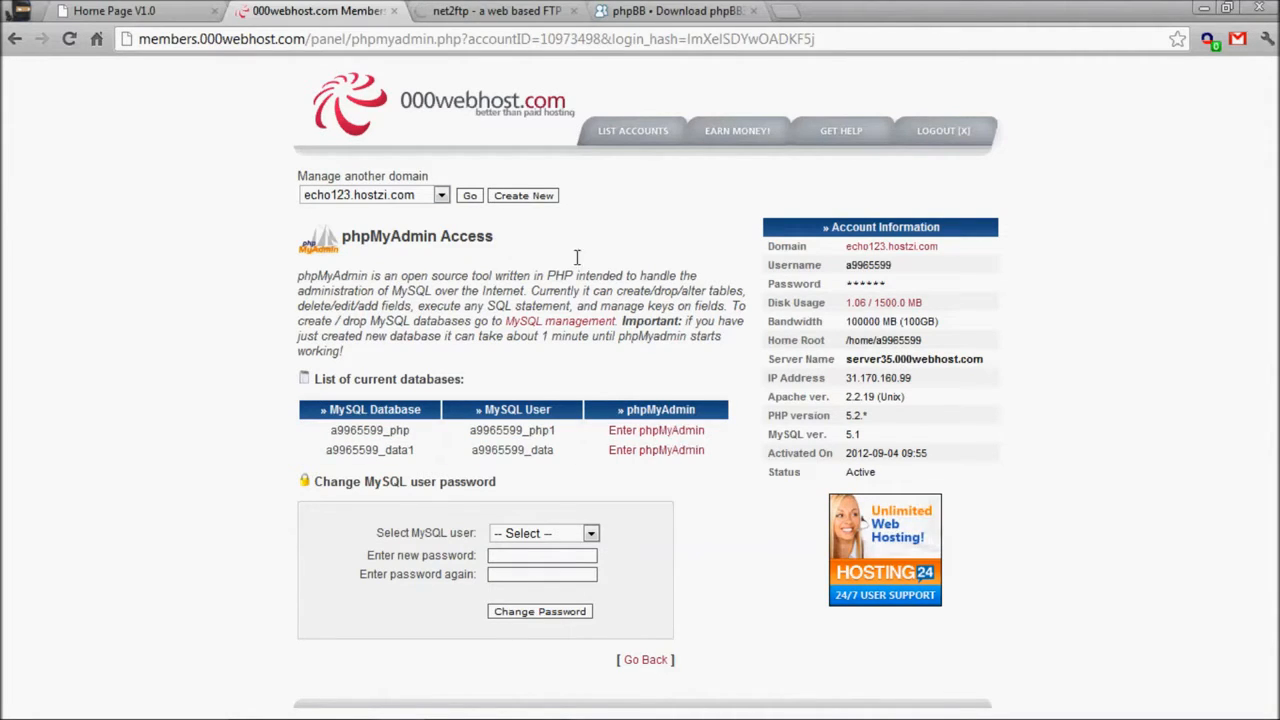
pyautogui.click(463, 10)
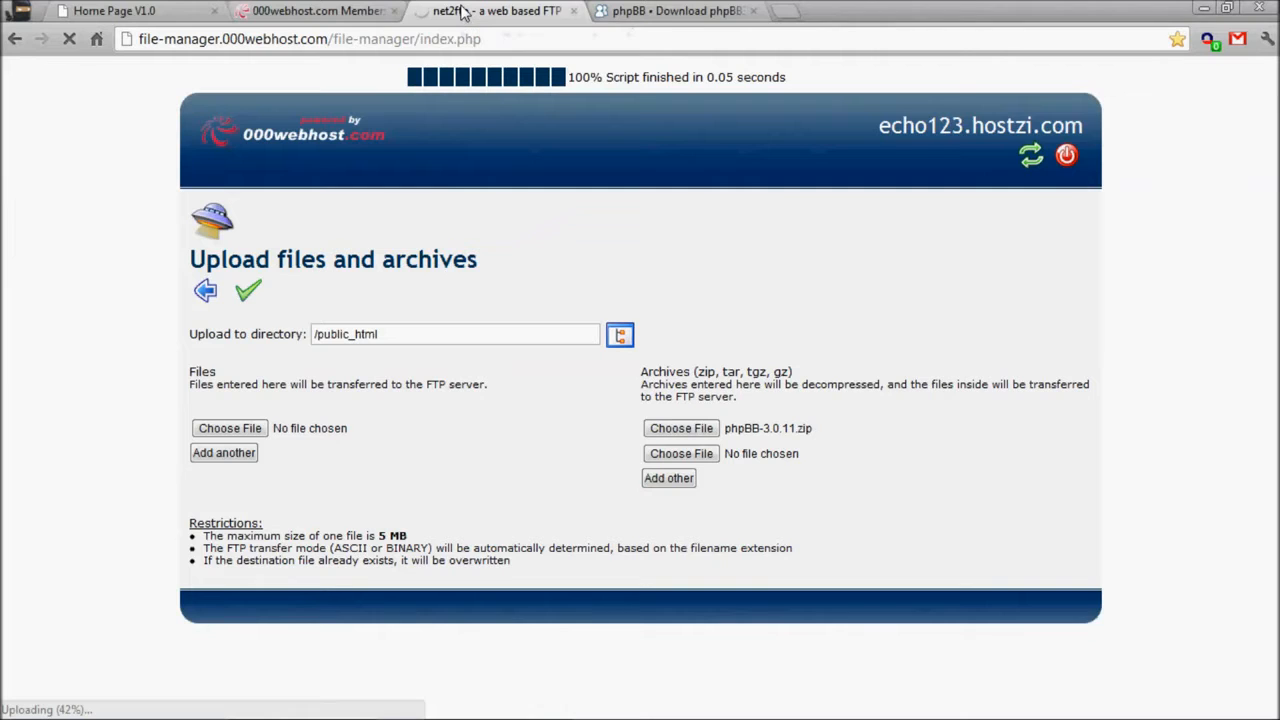
# - Open the Styles Demo on the phpBB website while the archive uploads
pyautogui.click(686, 10)
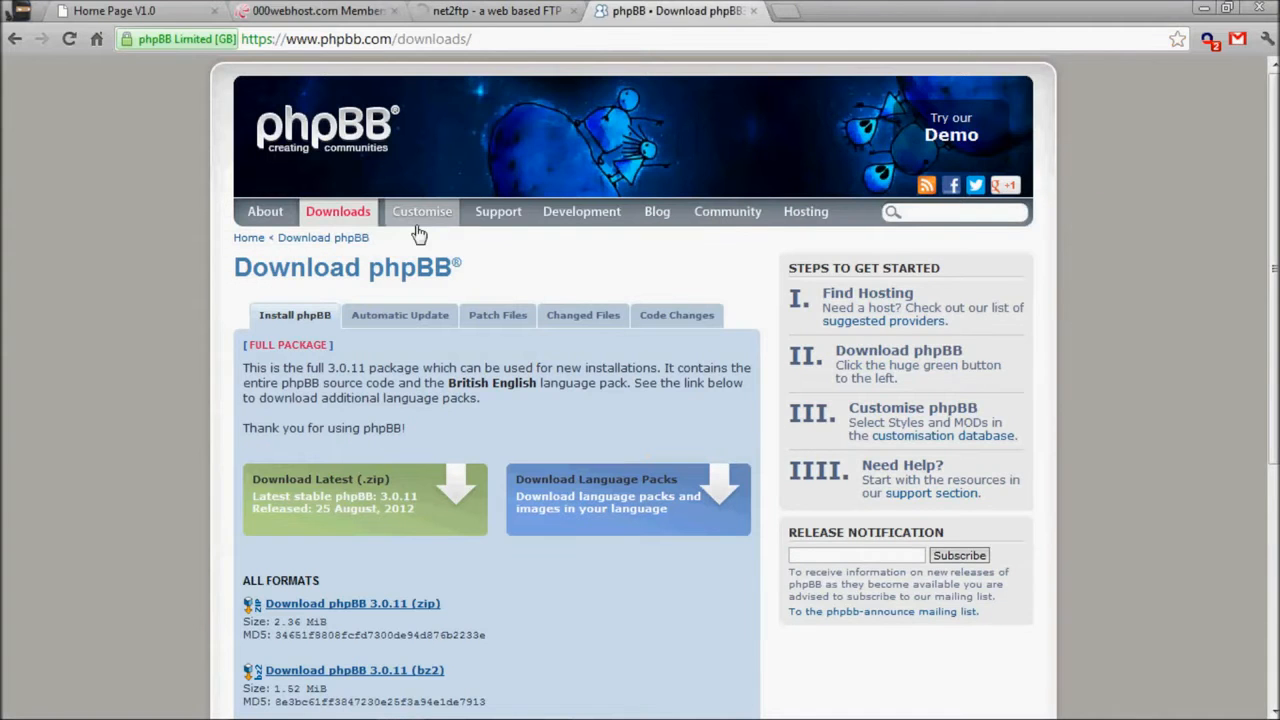
pyautogui.moveTo(417, 226)
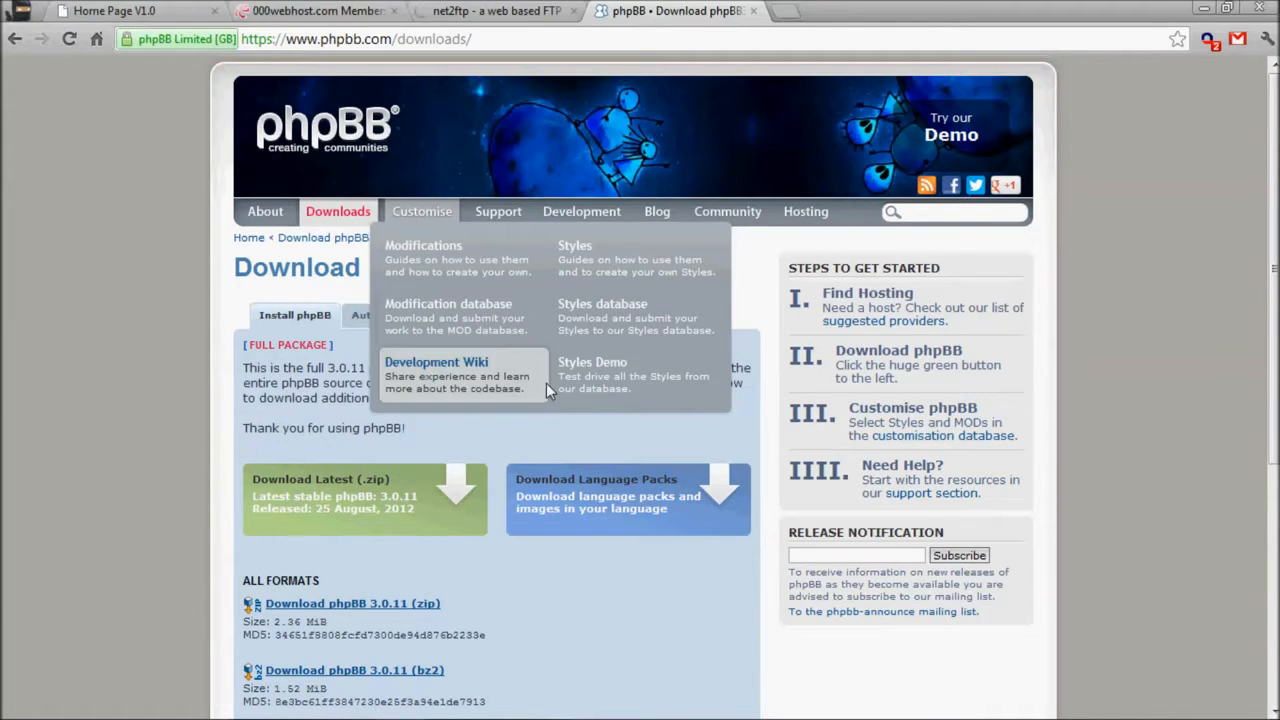
pyautogui.click(613, 372)
pyautogui.click(470, 10)
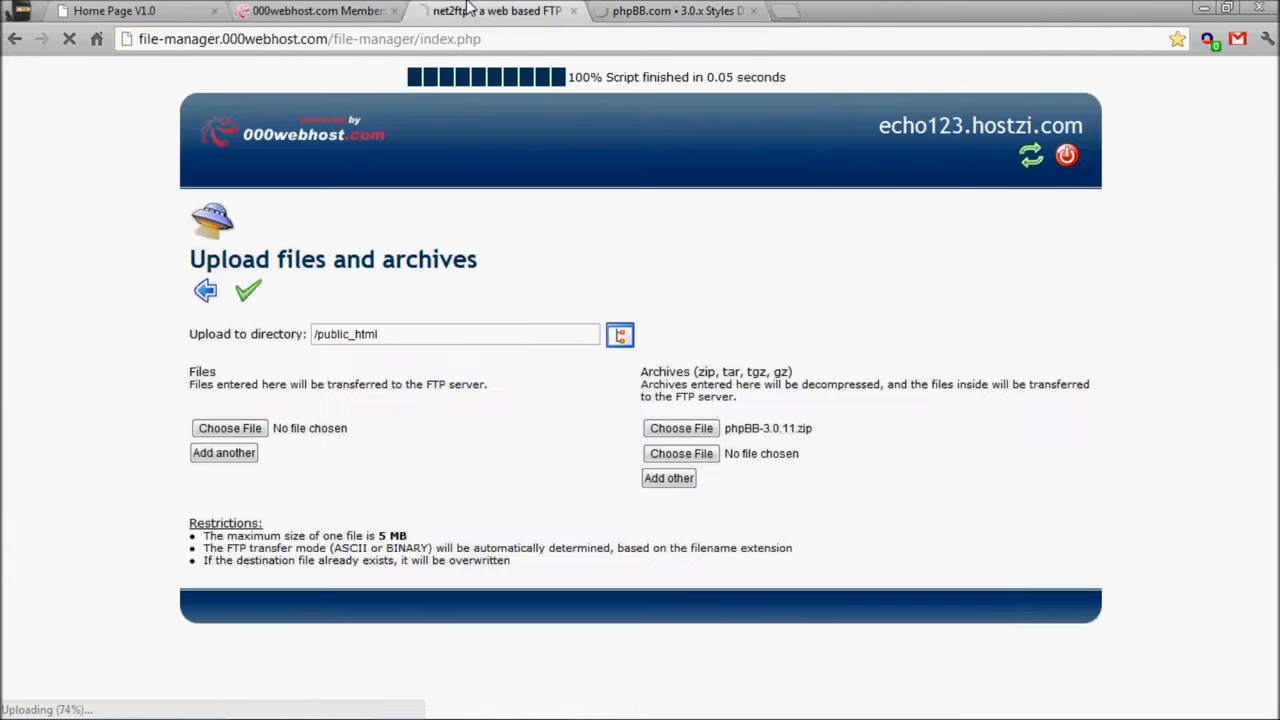
pyautogui.hotkey('ctrl', 'Tab')
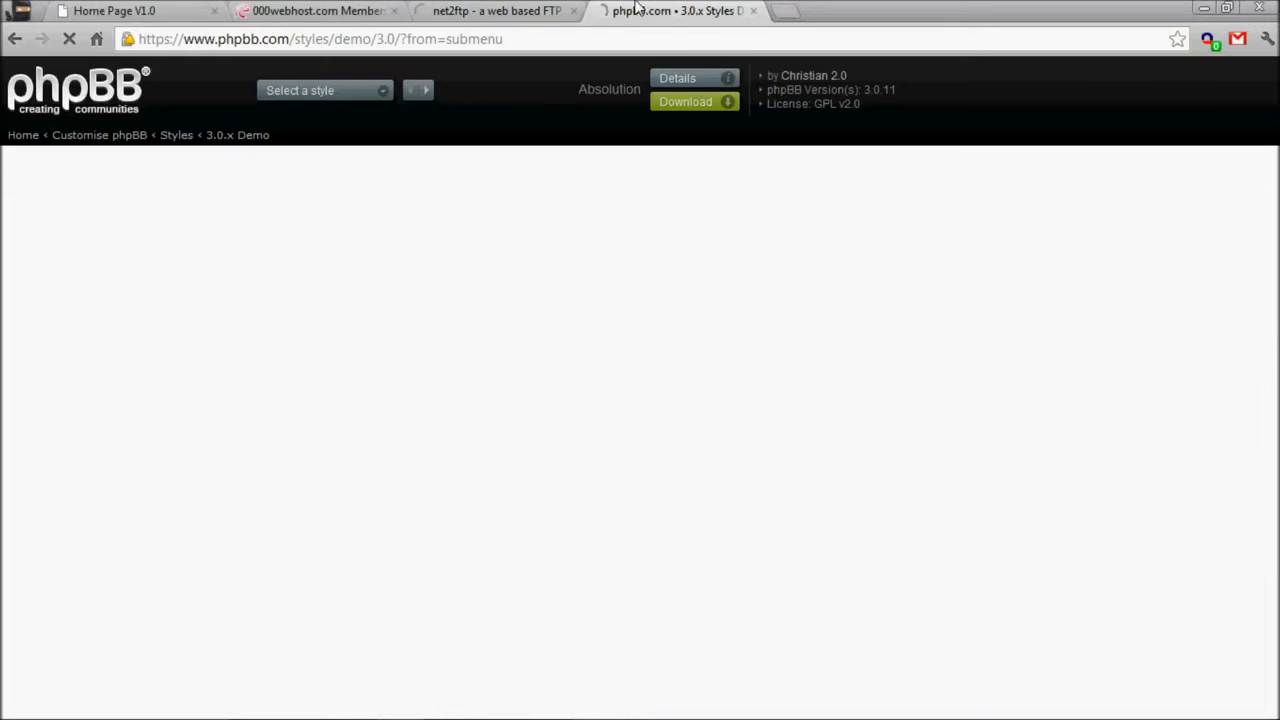
# - Preview the Achik style in the phpBB styles demo board
pyautogui.click(330, 92)
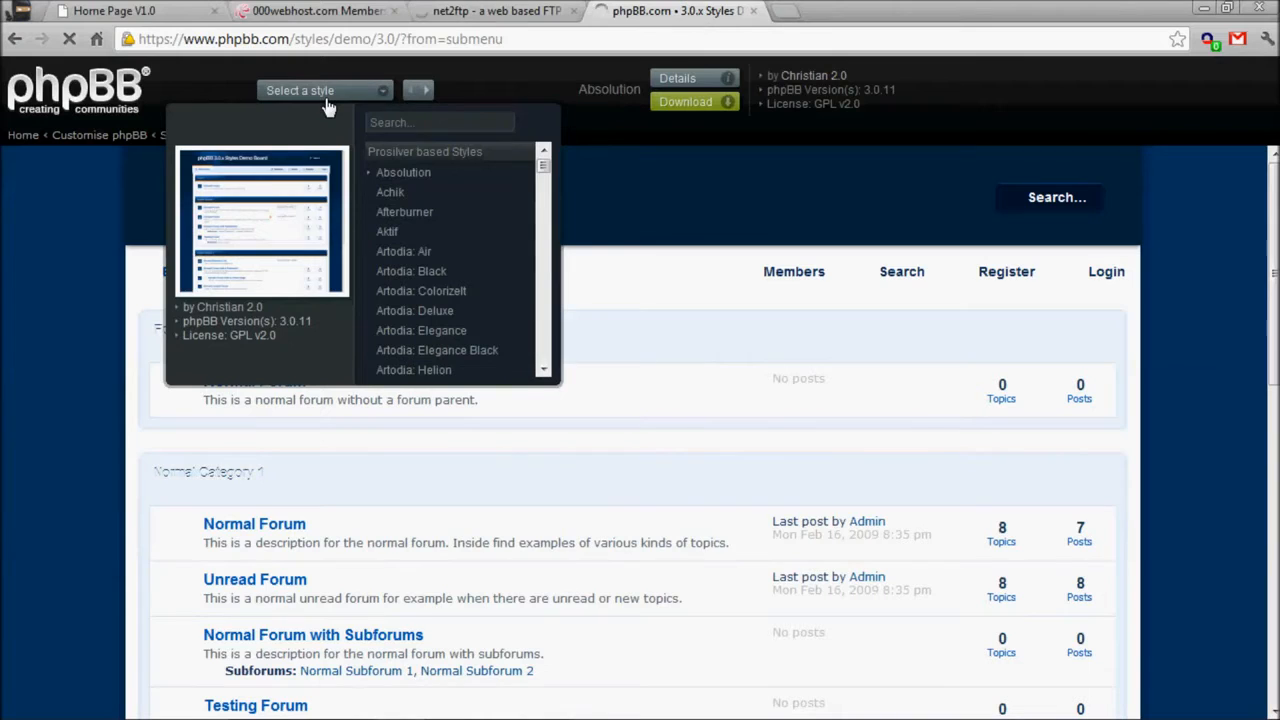
pyautogui.click(303, 92)
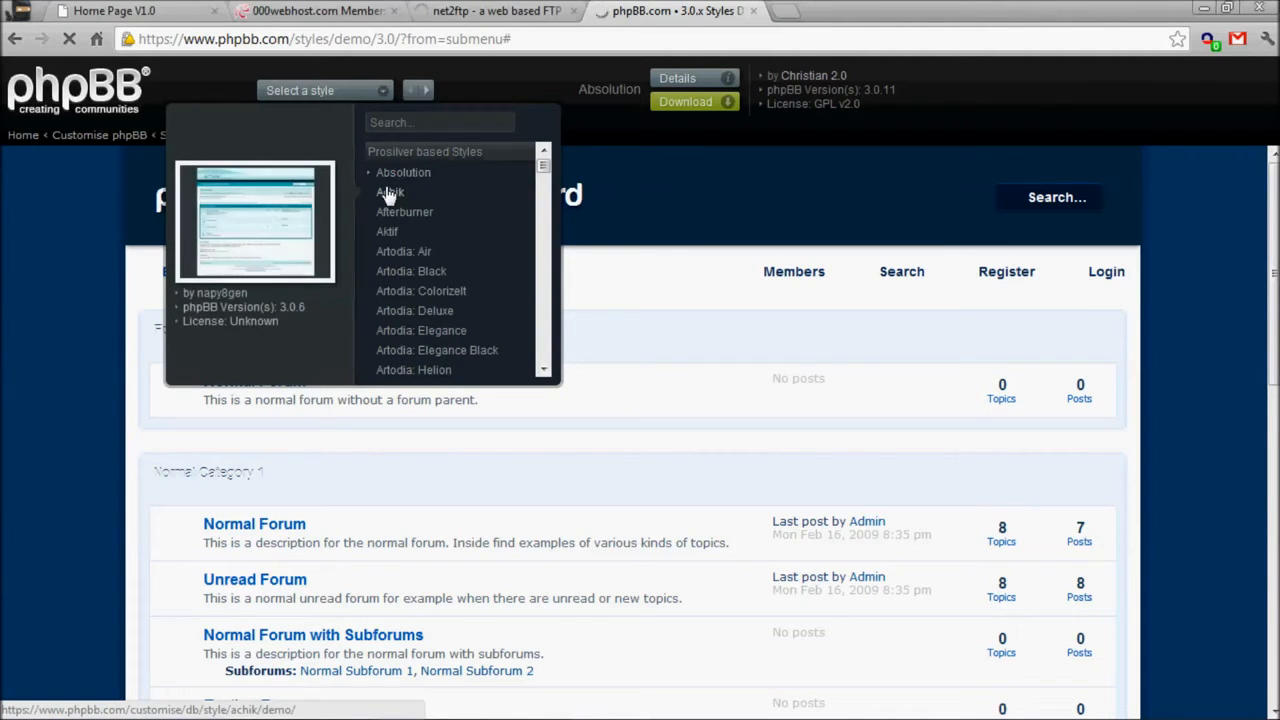
pyautogui.click(390, 193)
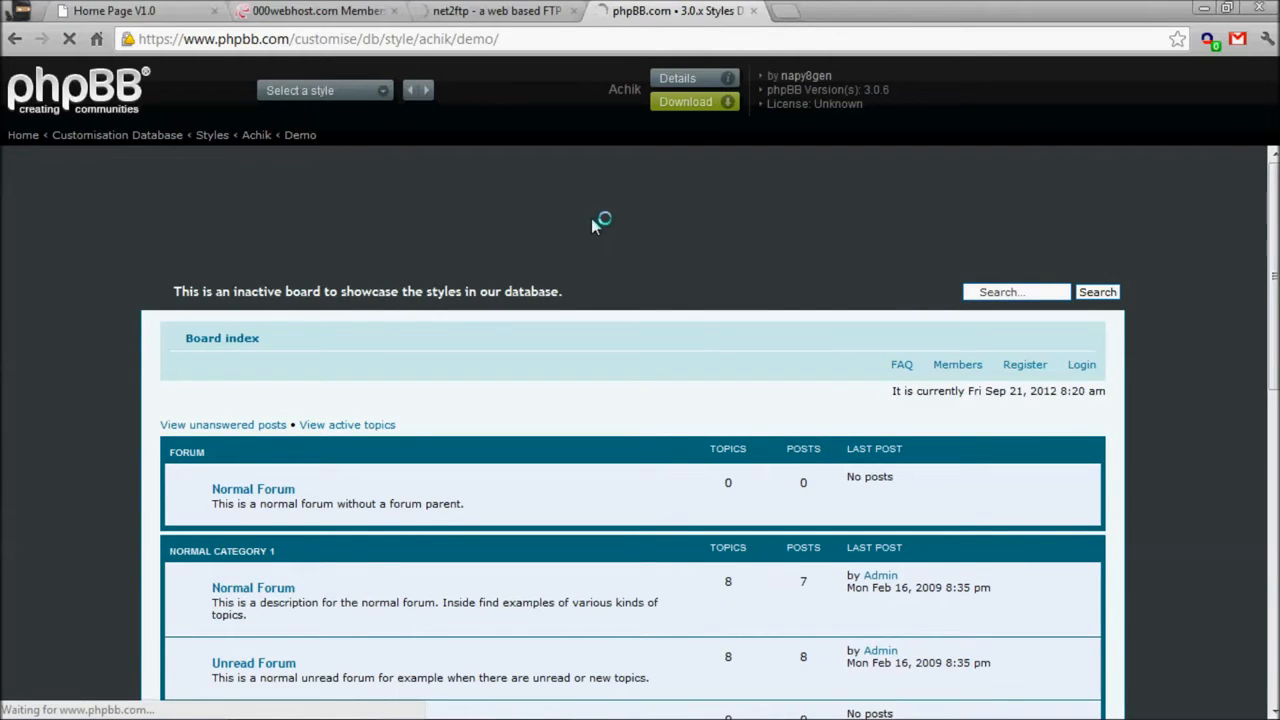
# - Check the net2ftp transfer log for the phpBB archive and return to the /public_html file listing
pyautogui.click(495, 10)
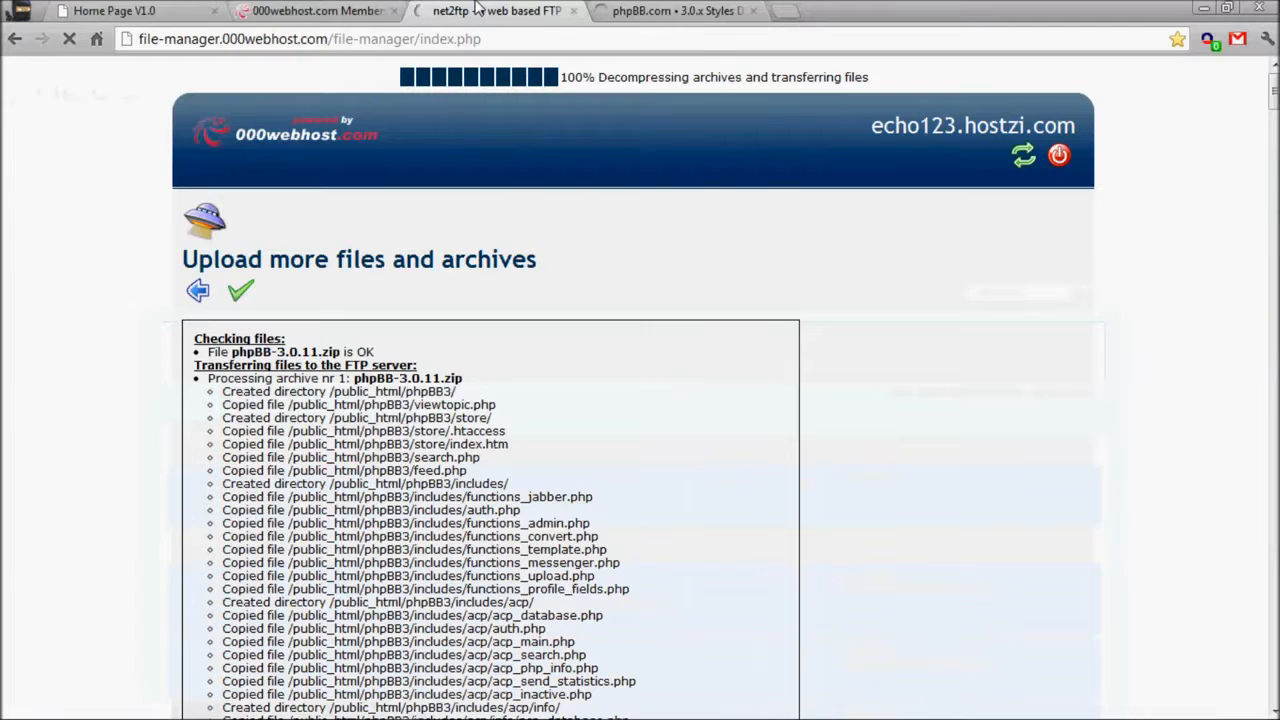
pyautogui.click(590, 8)
pyautogui.scroll(-5, 591, 330)
pyautogui.scroll(5, 591, 325)
pyautogui.click(540, 8)
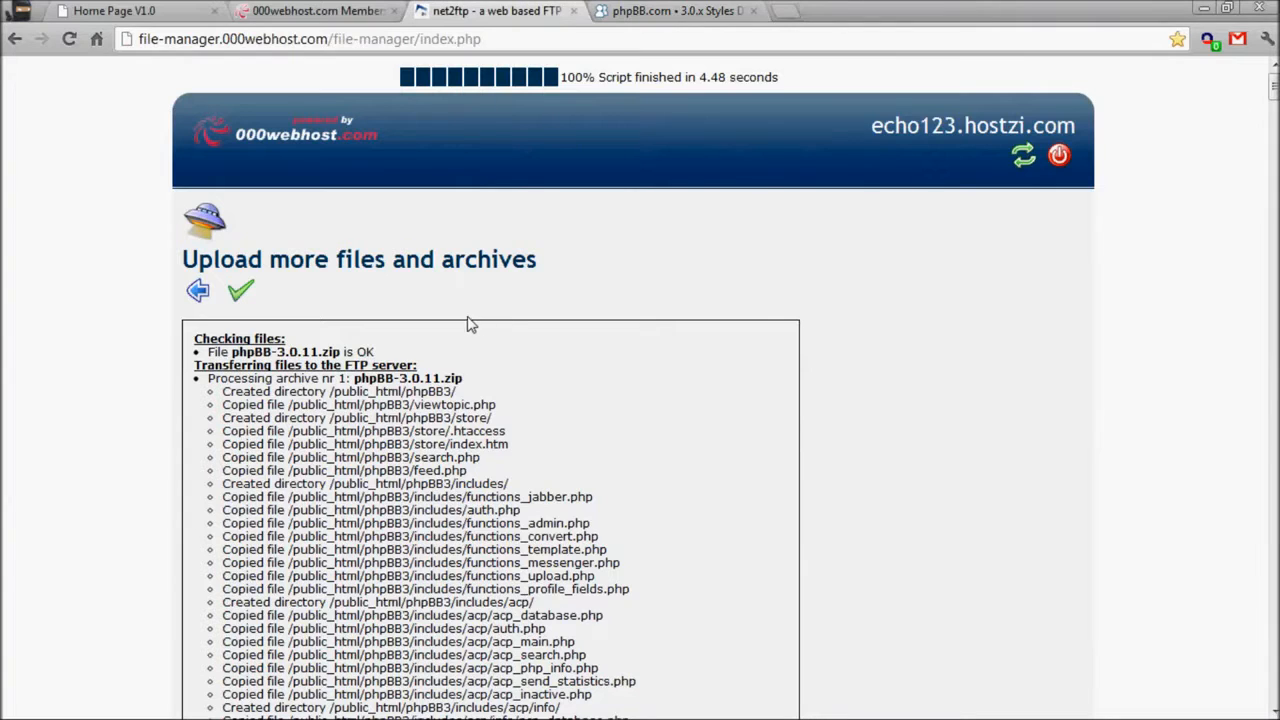
pyautogui.click(199, 295)
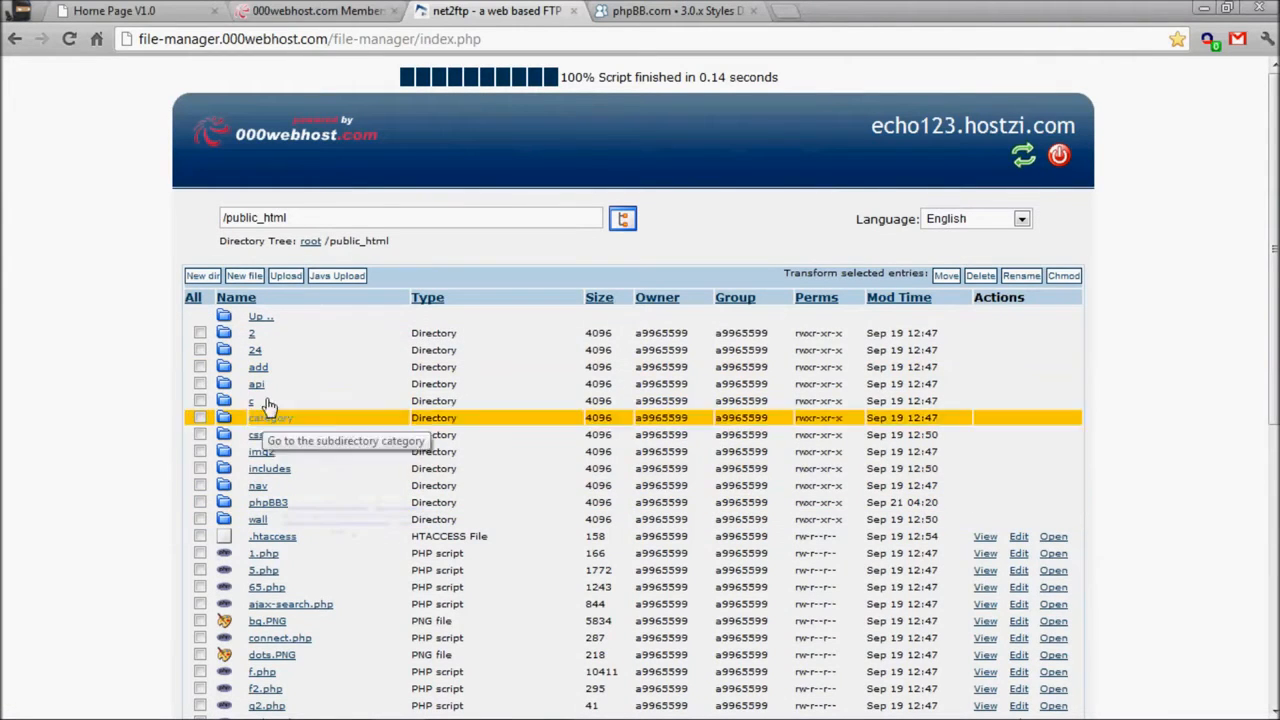
# - Open the hosted domain in a new browser tab and go to echo123.hostzi.com/phpBB3 to load the phpBB installer
pyautogui.click(262, 10)
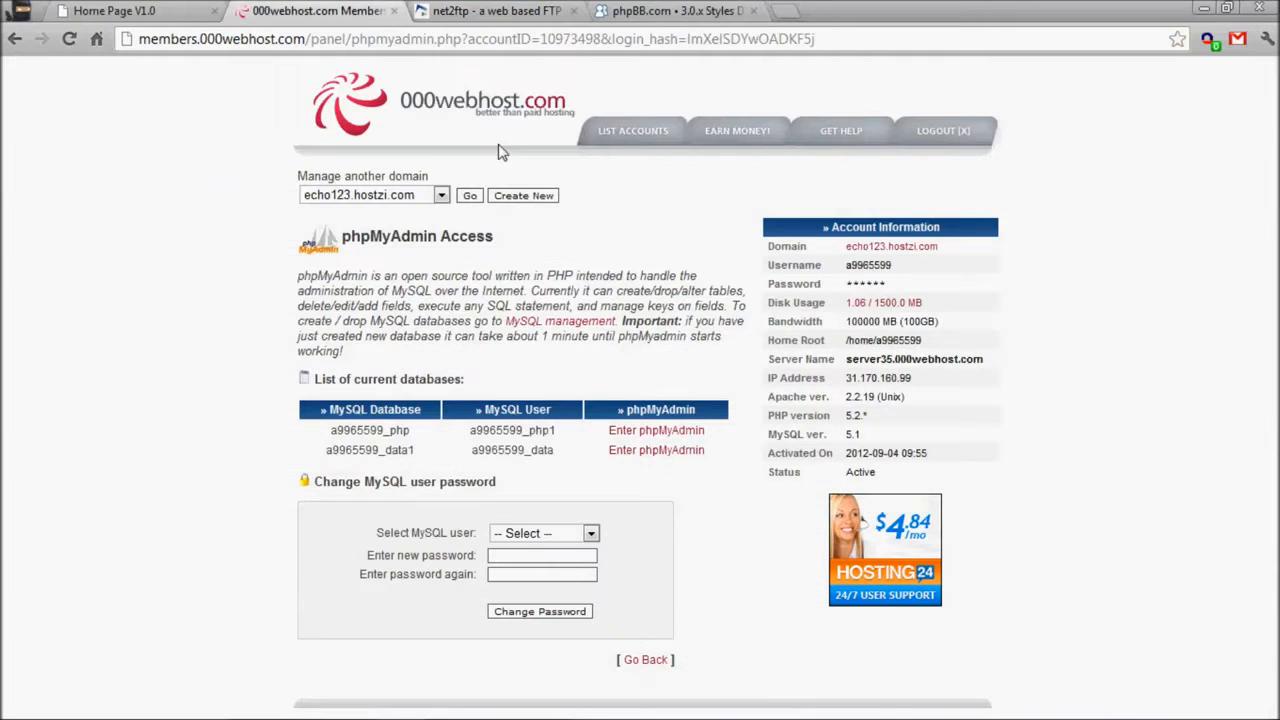
pyautogui.rightClick(889, 240)
pyautogui.click(910, 280)
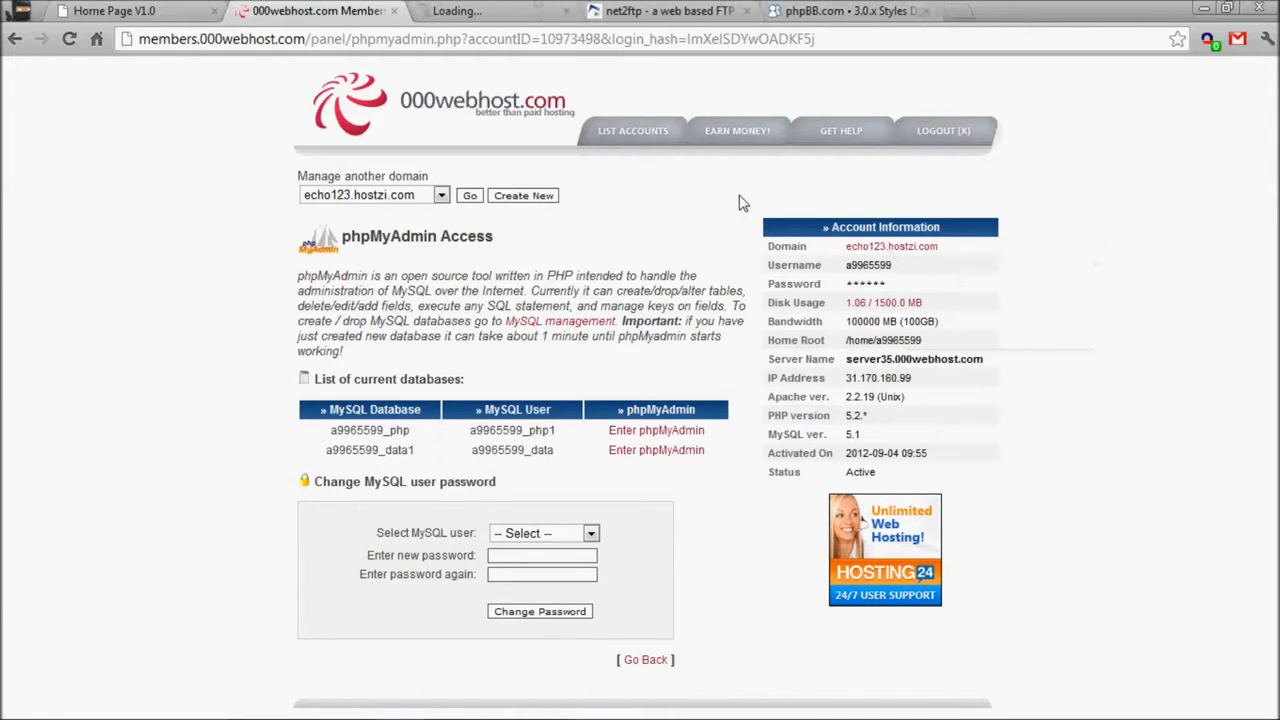
pyautogui.click(530, 12)
pyautogui.click(541, 40)
pyautogui.write('/phpBB3')
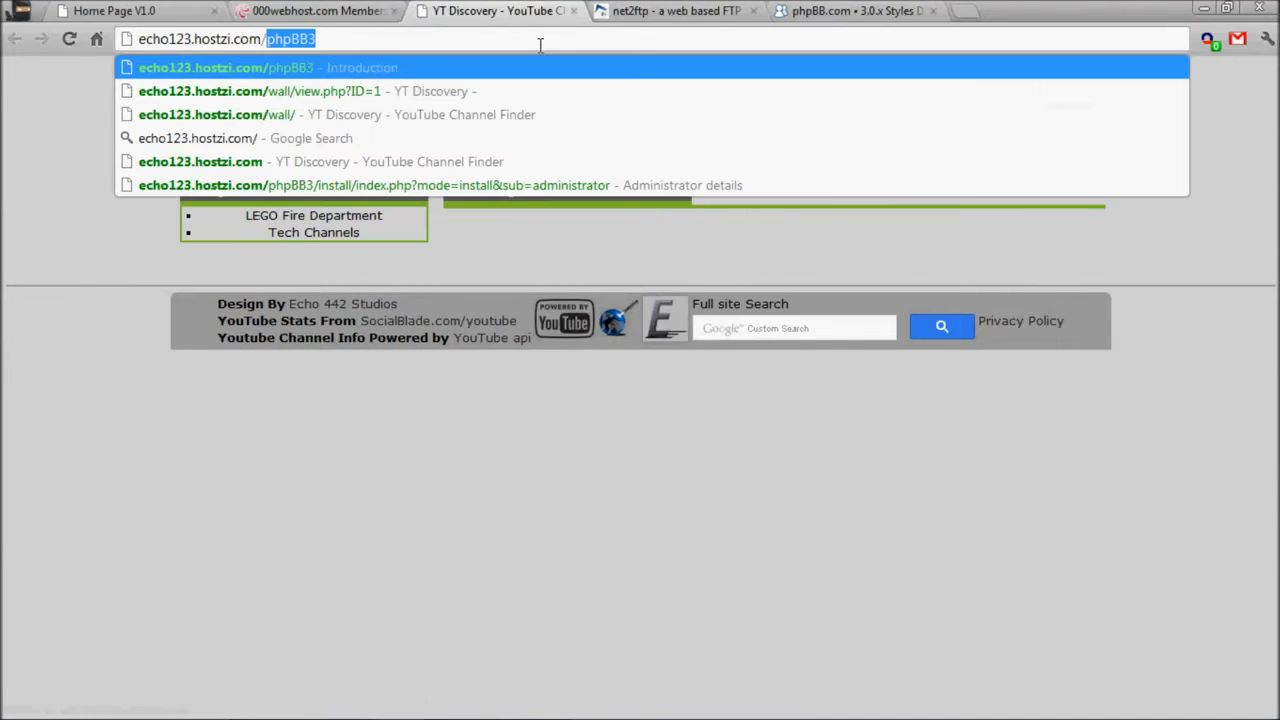
pyautogui.press('Return')
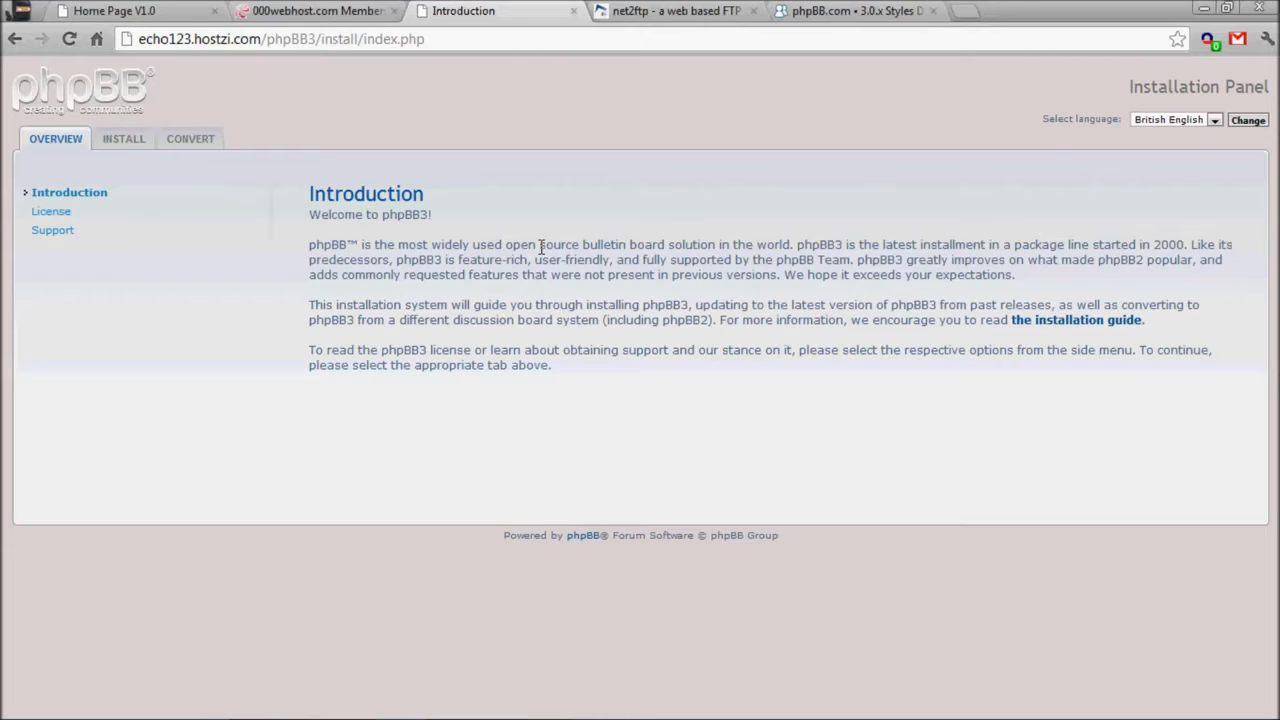
# - Read the phpBB3 introduction and go to the Install section of the installation panel
pyautogui.moveTo(403, 184); pyautogui.dragTo(905, 369)
pyautogui.click(1024, 401)
pyautogui.click(118, 145)
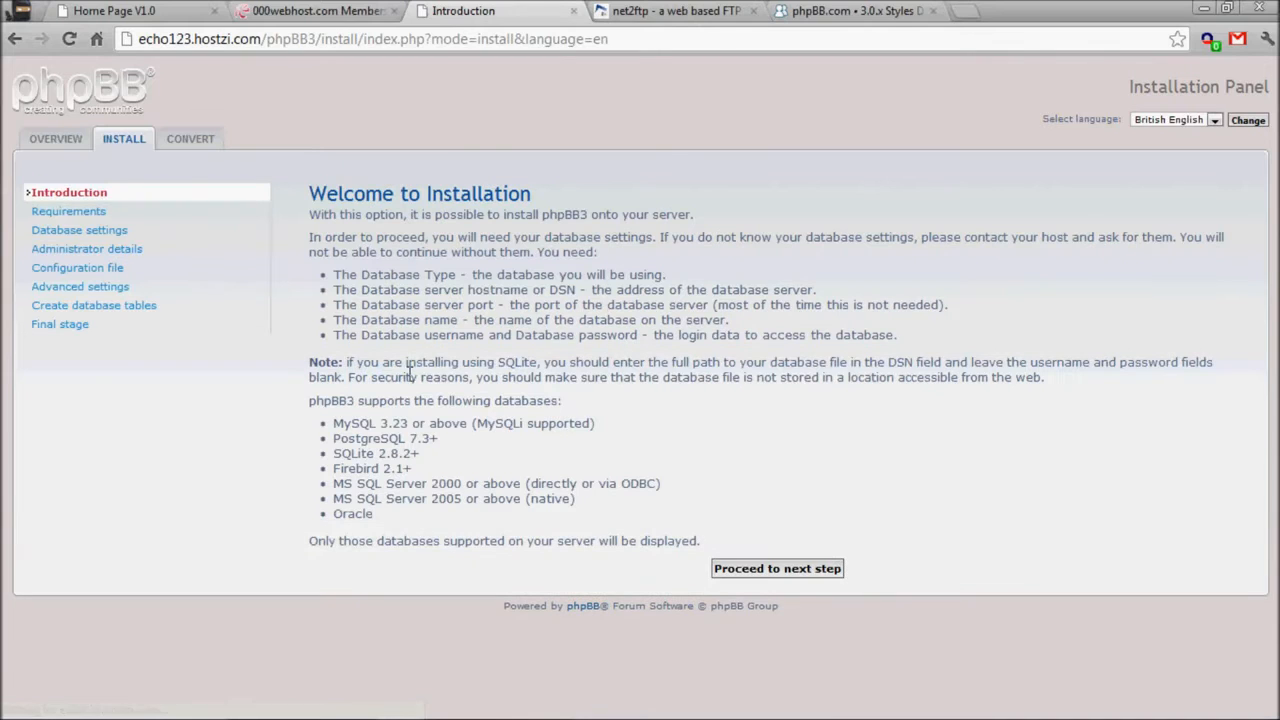
# - Read the required database settings and supported database types, and proceed to the installation compatibility check
pyautogui.moveTo(307, 265); pyautogui.dragTo(893, 357)
pyautogui.click(893, 357)
pyautogui.moveTo(316, 401); pyautogui.dragTo(619, 526)
pyautogui.click(339, 438)
pyautogui.click(619, 526)
pyautogui.click(766, 570)
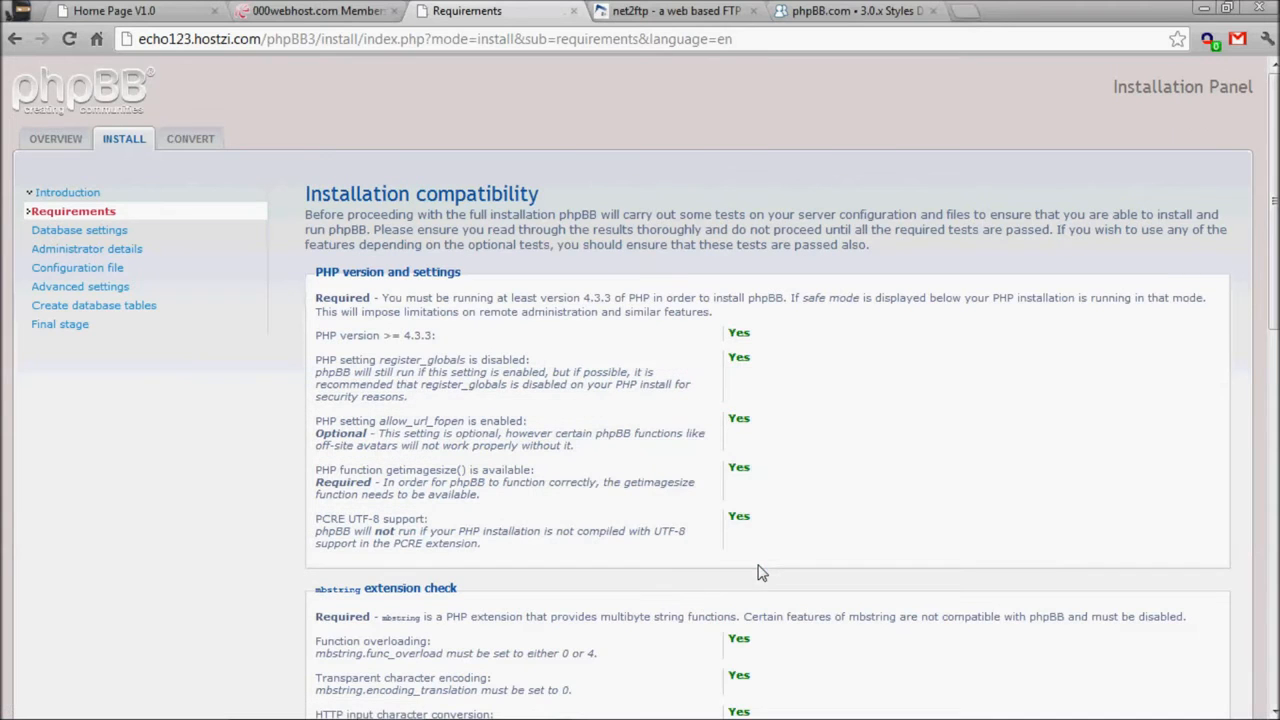
# - Examine the PHP version and settings requirements and the mbstring extension check
pyautogui.moveTo(316, 298); pyautogui.dragTo(913, 310)
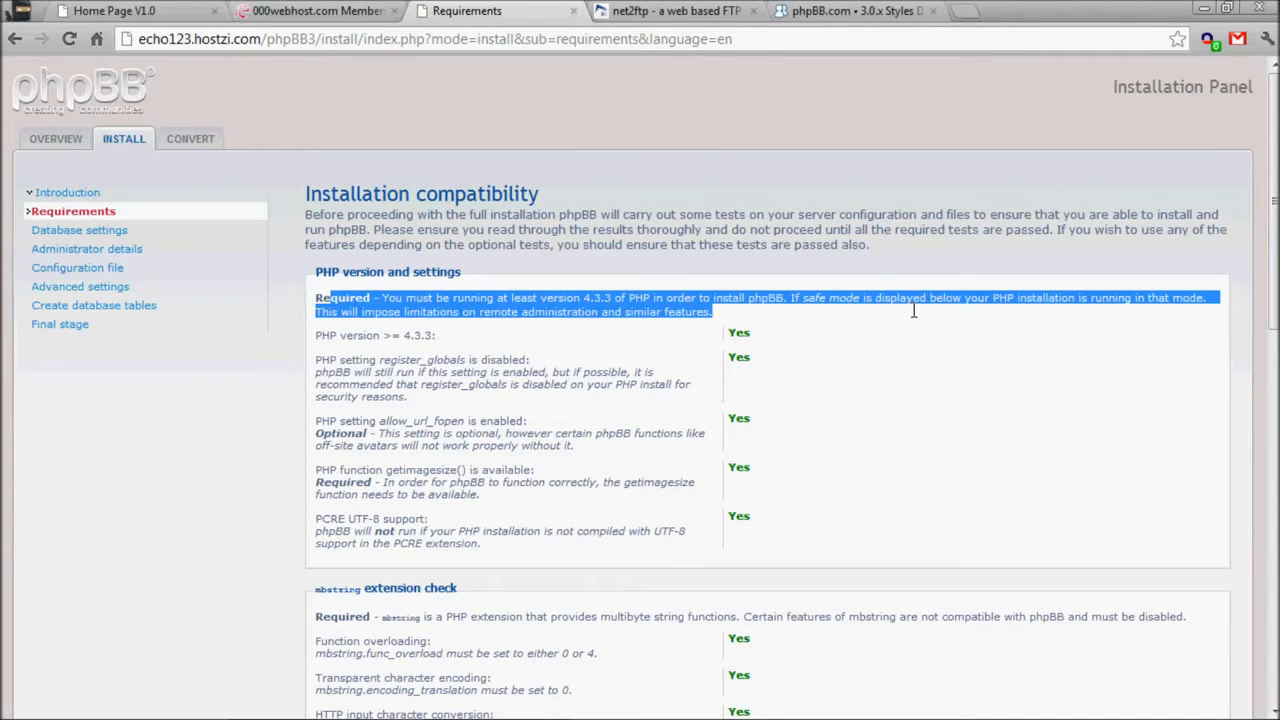
pyautogui.click(735, 293)
pyautogui.scroll(-2, 911, 337)
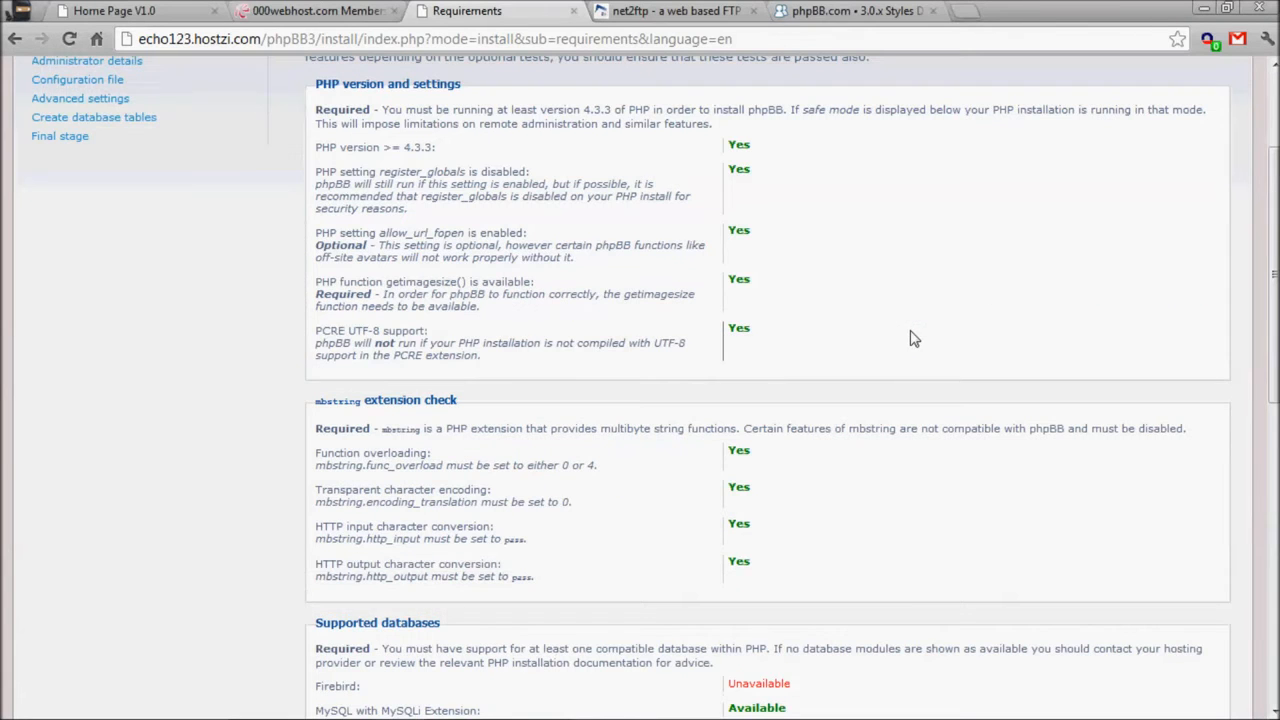
pyautogui.scroll(-1, 418, 390)
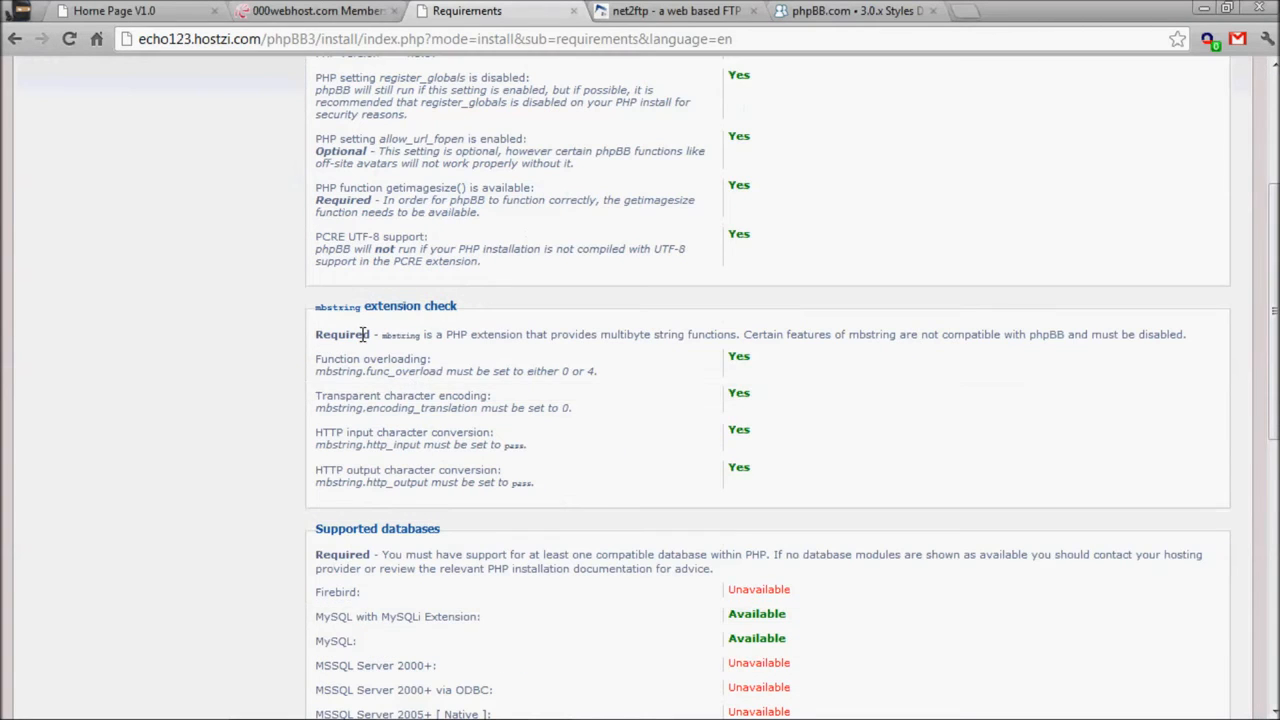
# - Examine the availability of the supported databases, especially MySQL and MySQL with MySQLi Extension
pyautogui.scroll(-2, 478, 356)
pyautogui.scroll(-1, 434, 363)
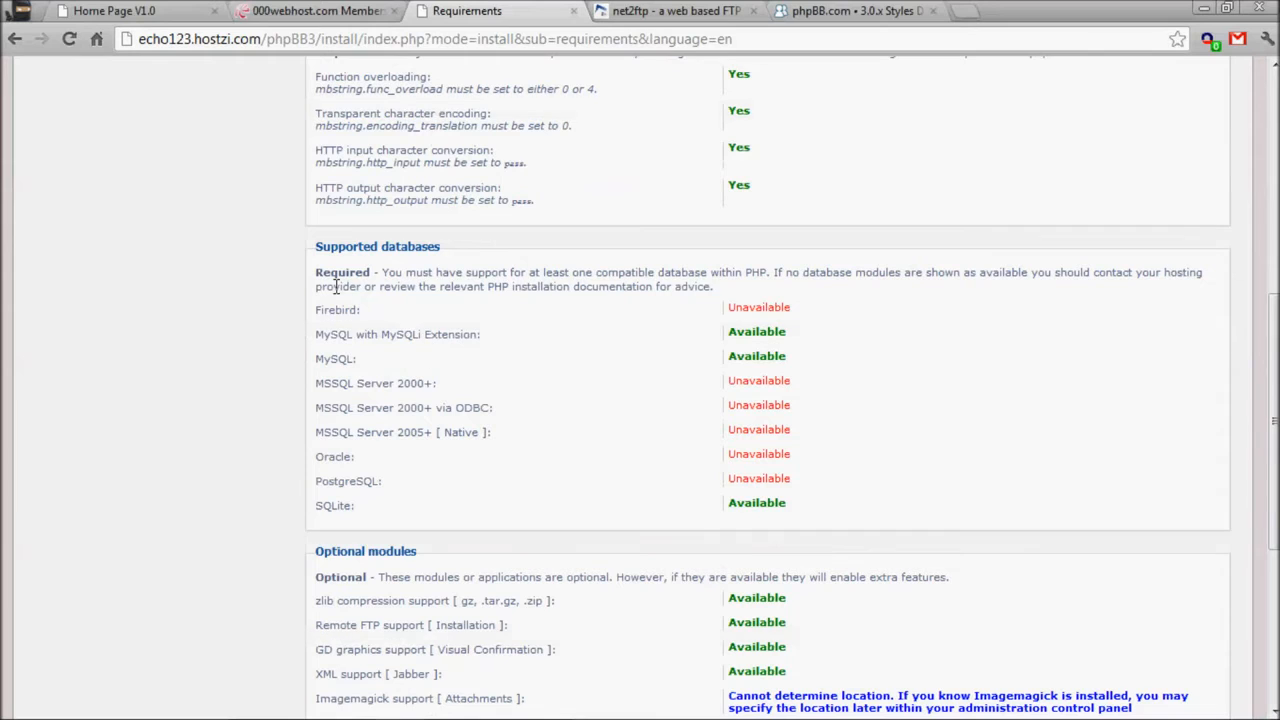
pyautogui.moveTo(322, 333); pyautogui.dragTo(849, 363)
pyautogui.click(631, 380)
pyautogui.moveTo(371, 356)
pyautogui.mouseDown()
pyautogui.moveTo(304, 327)
pyautogui.moveTo(373, 338)
pyautogui.mouseUp()
pyautogui.click(312, 334)
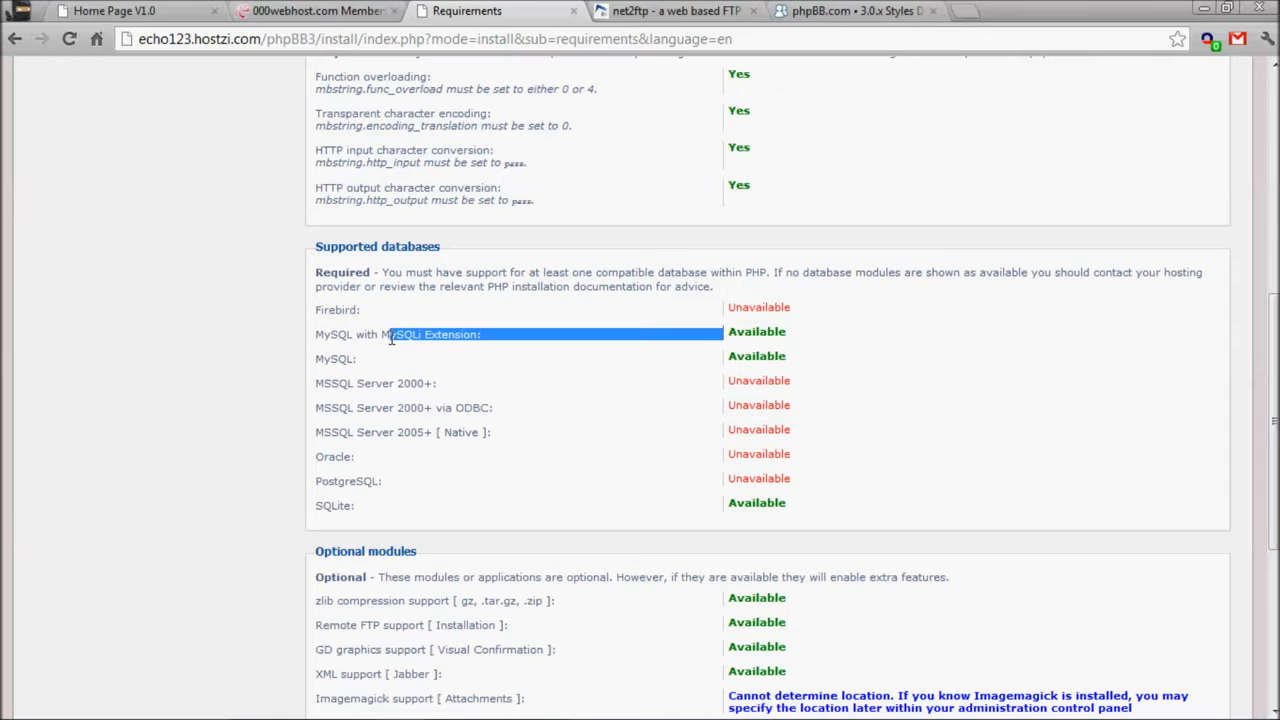
pyautogui.click(391, 338)
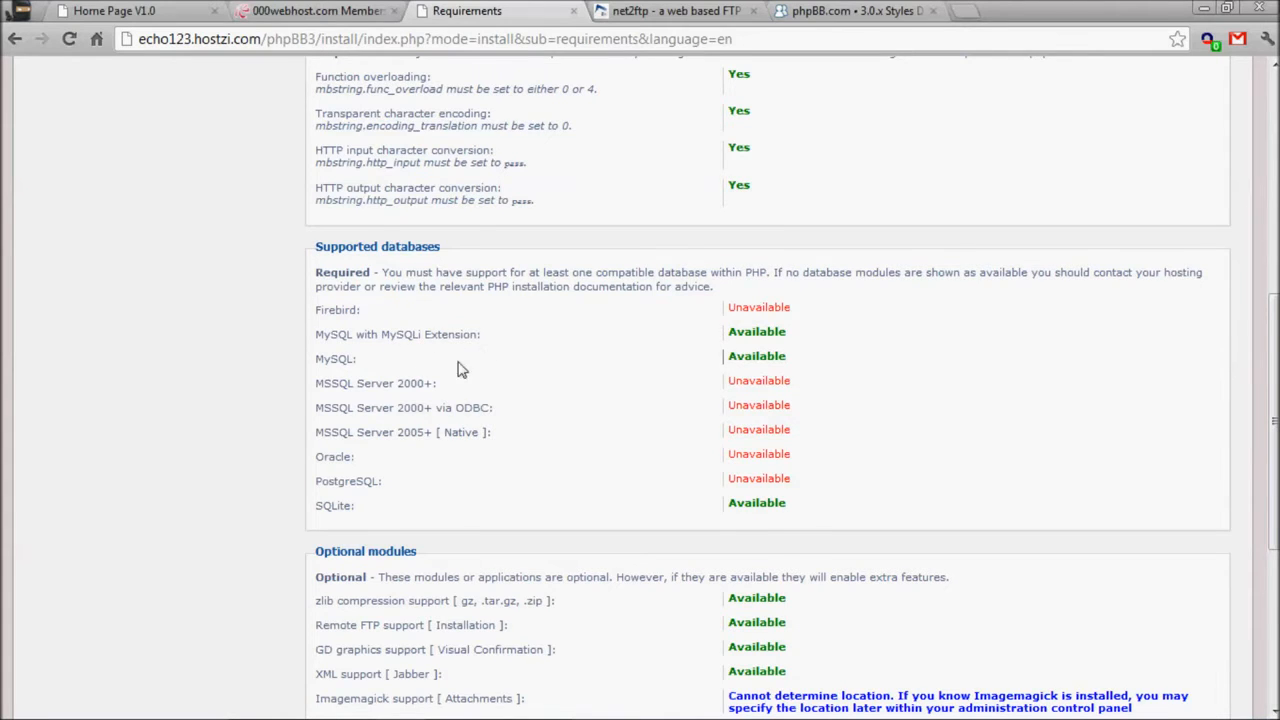
pyautogui.scroll(-1, 467, 371)
pyautogui.moveTo(318, 266); pyautogui.dragTo(85, 275)
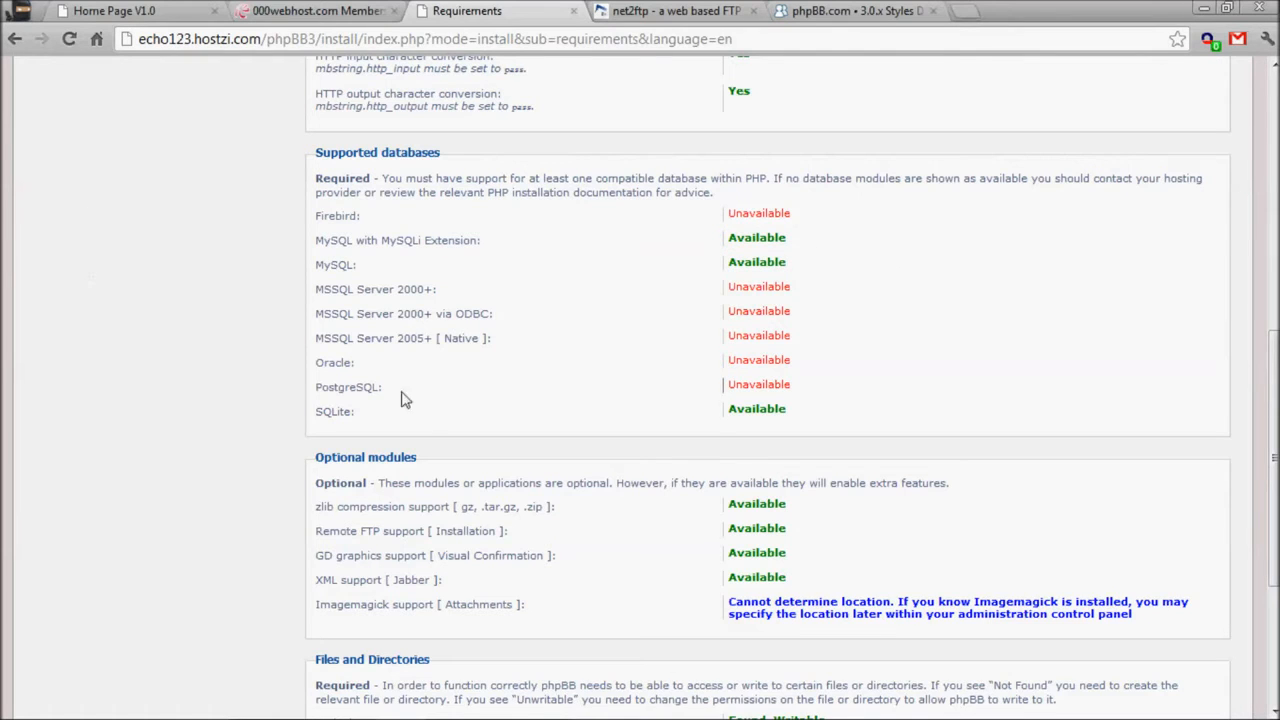
# - Examine the required files and directories check for cache, files and store
pyautogui.scroll(-3, 343, 533)
pyautogui.moveTo(317, 427); pyautogui.dragTo(897, 470)
pyautogui.click(899, 470)
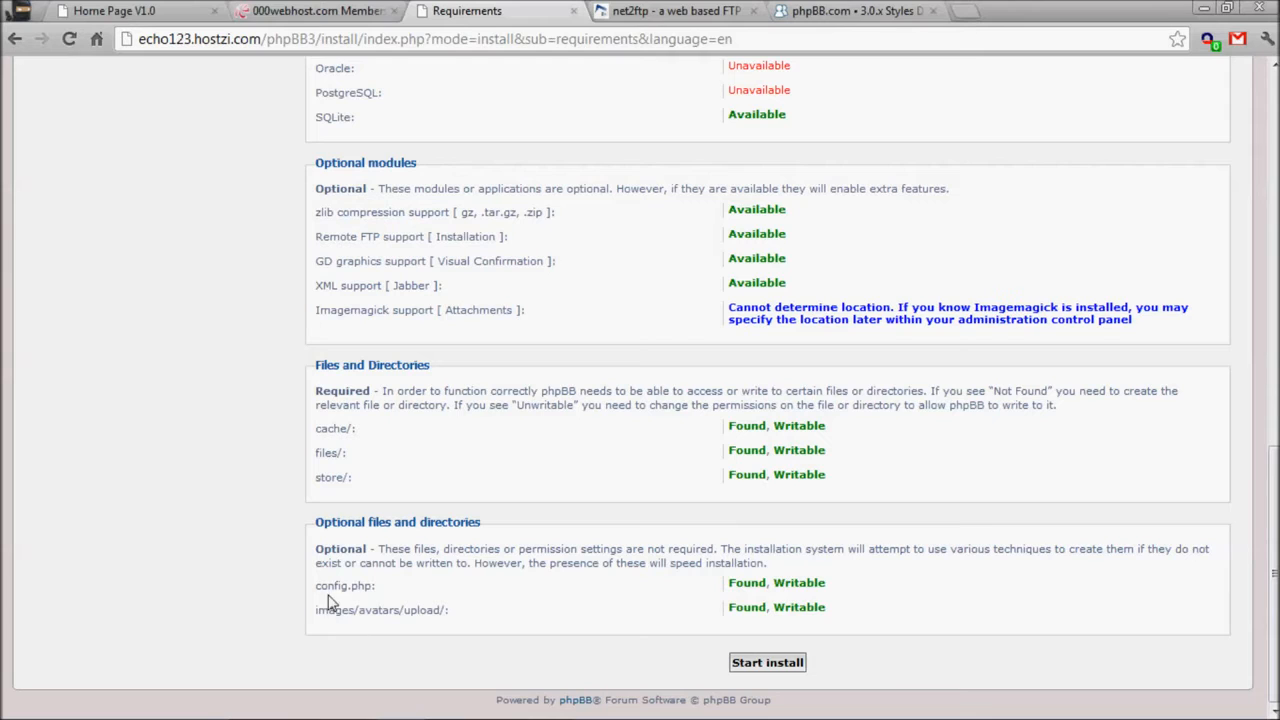
# - Review the optional files check for config.php and images/avatars/upload, and start the phpBB installation
pyautogui.moveTo(320, 586); pyautogui.dragTo(497, 609)
pyautogui.click(600, 630)
pyautogui.click(750, 666)
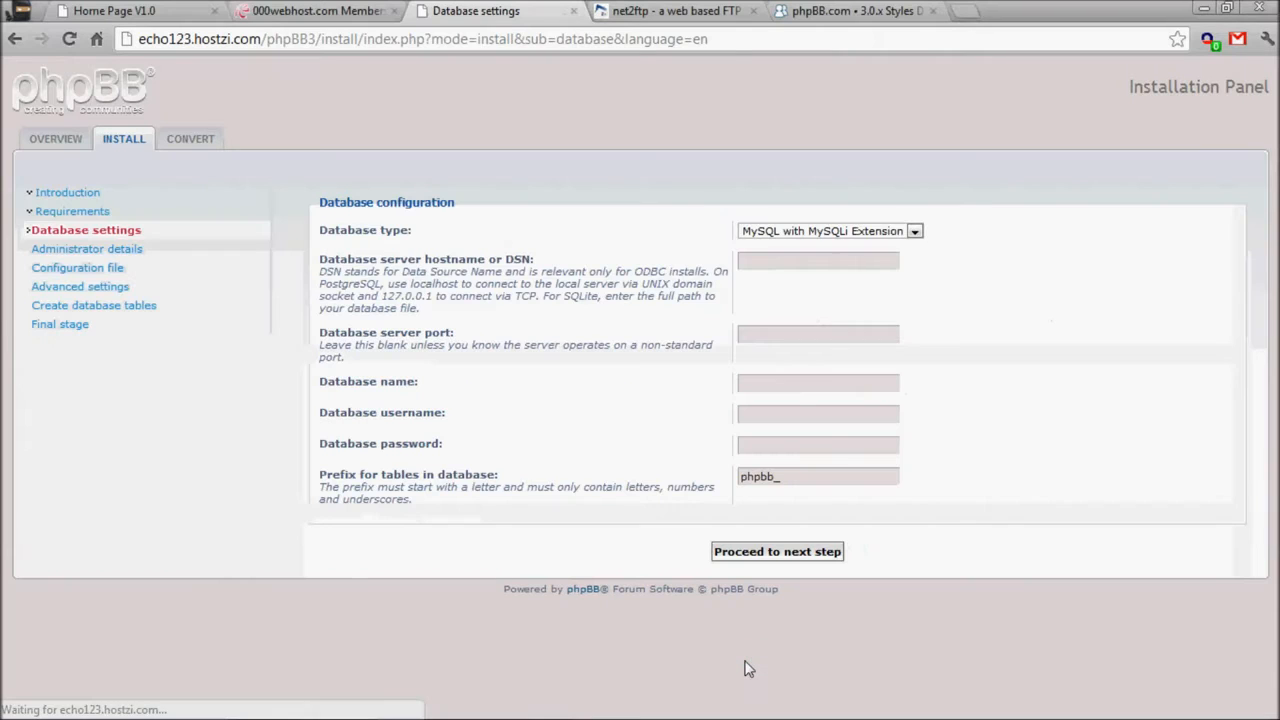
# - Set the database type to MySQL and the server hostname to mysql11.000webhost.com, leaving the server port blank
pyautogui.click(788, 231)
pyautogui.click(777, 262)
pyautogui.click(778, 262)
pyautogui.click(785, 262)
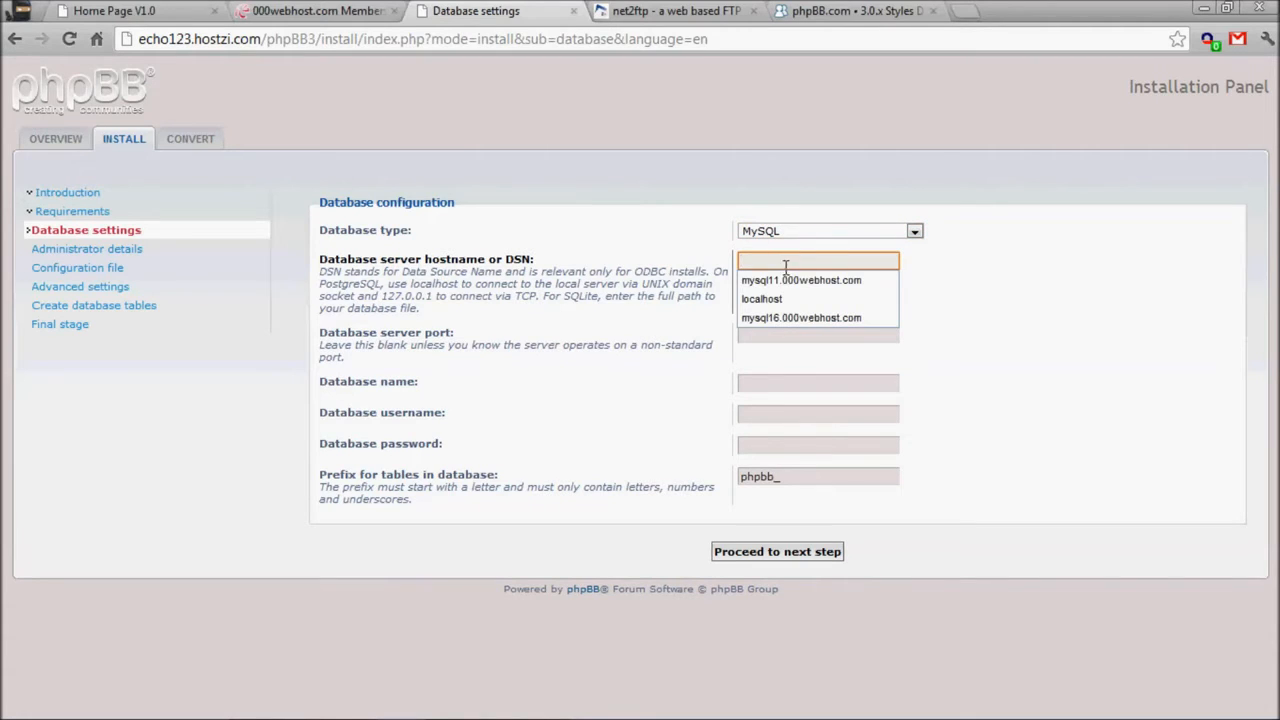
pyautogui.click(795, 281)
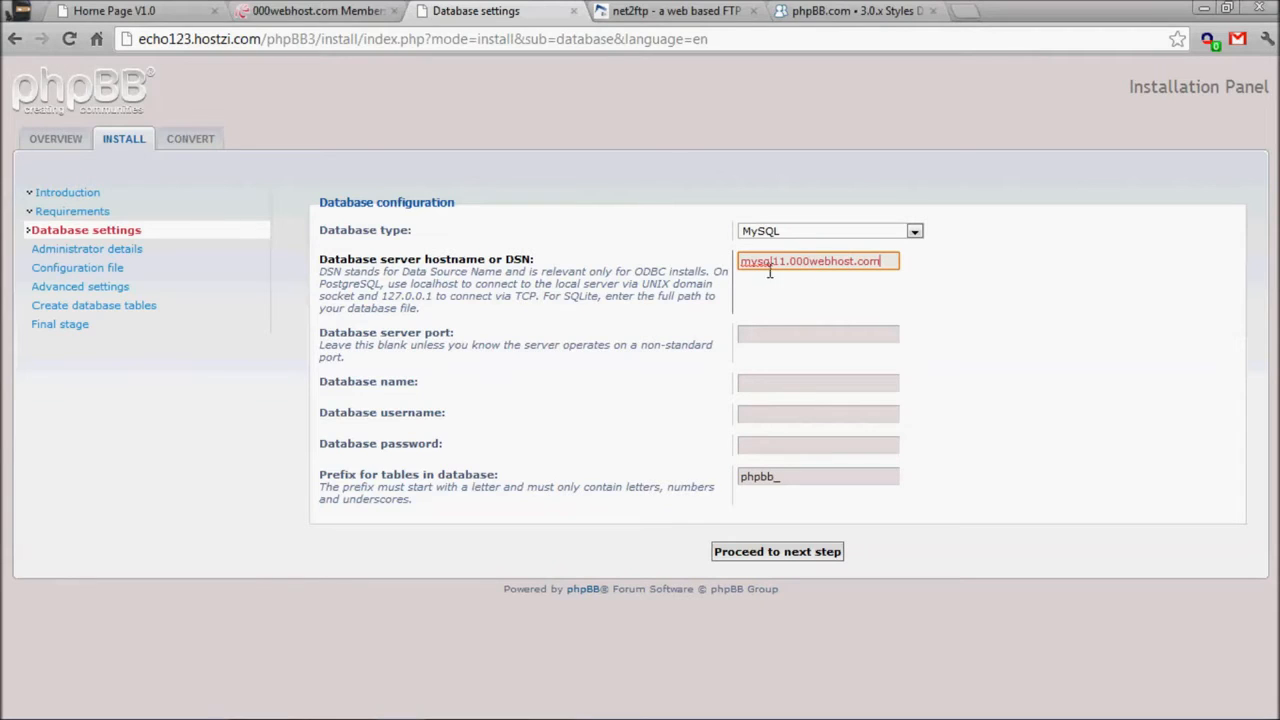
pyautogui.click(788, 334)
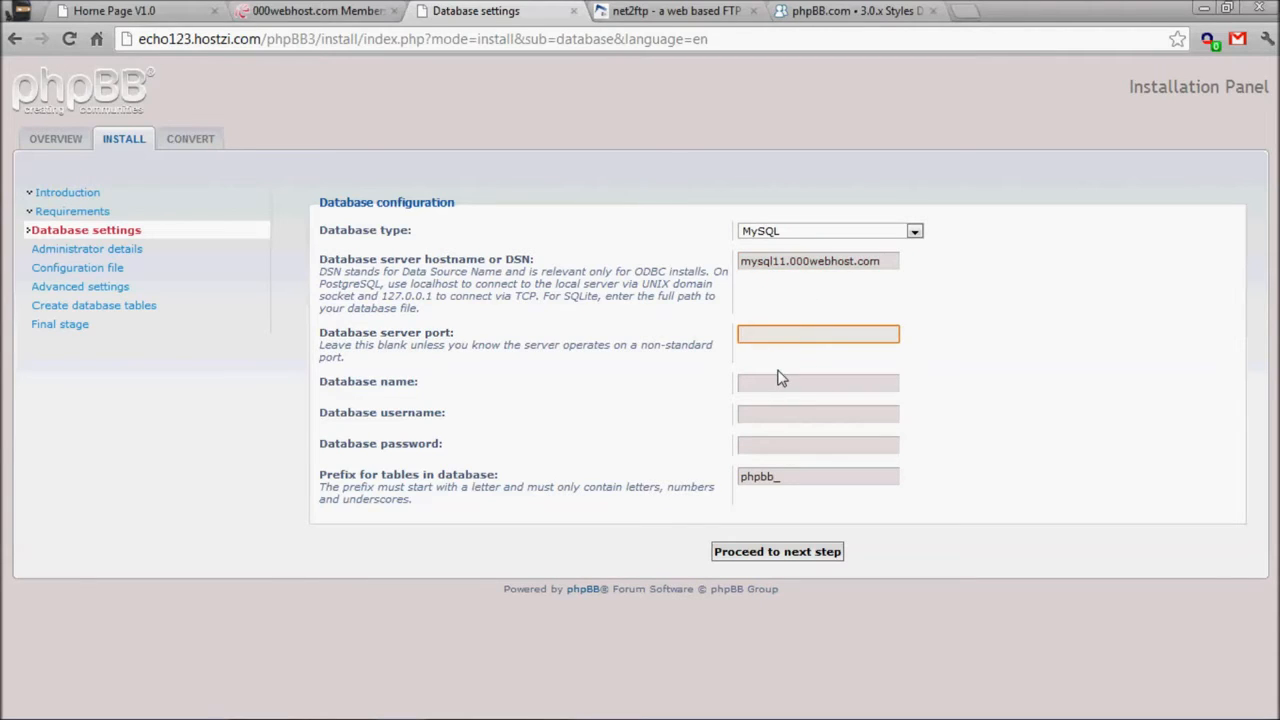
# - Enter the database name, username and password, submit them for the connection test and continue to the administrator details
pyautogui.click(815, 383)
pyautogui.click(815, 383)
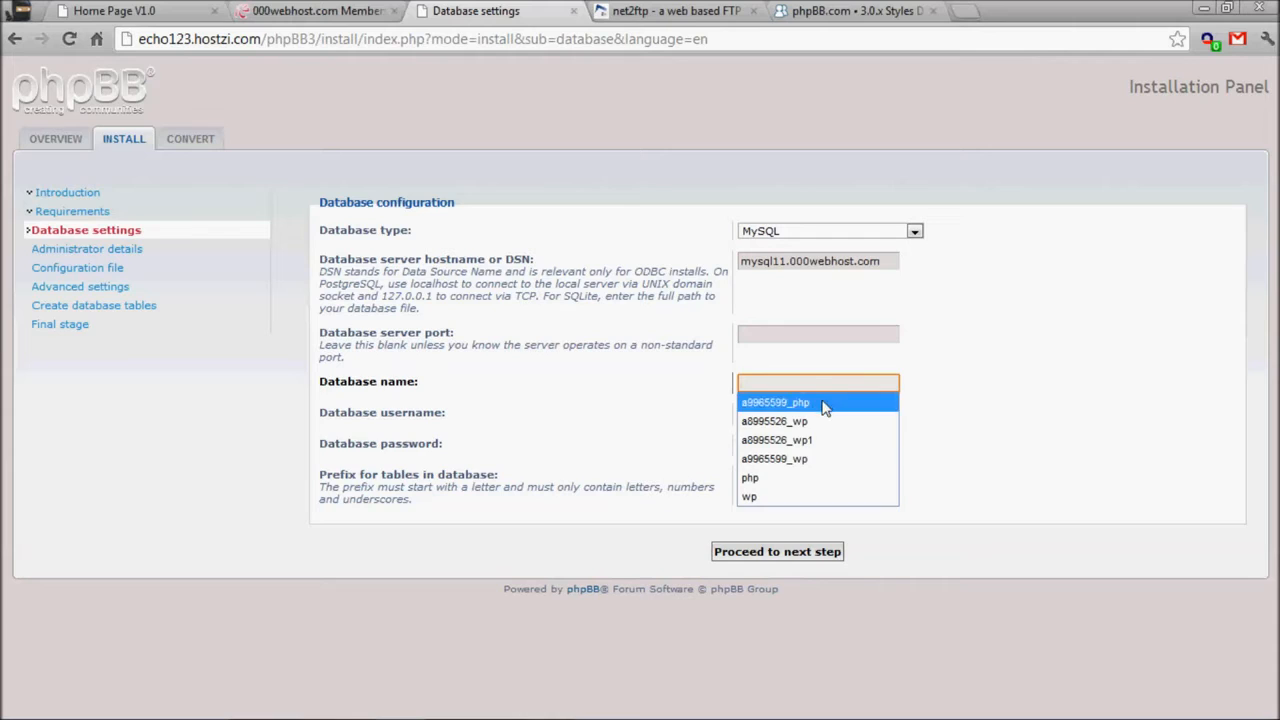
pyautogui.click(822, 403)
pyautogui.click(808, 413)
pyautogui.click(797, 434)
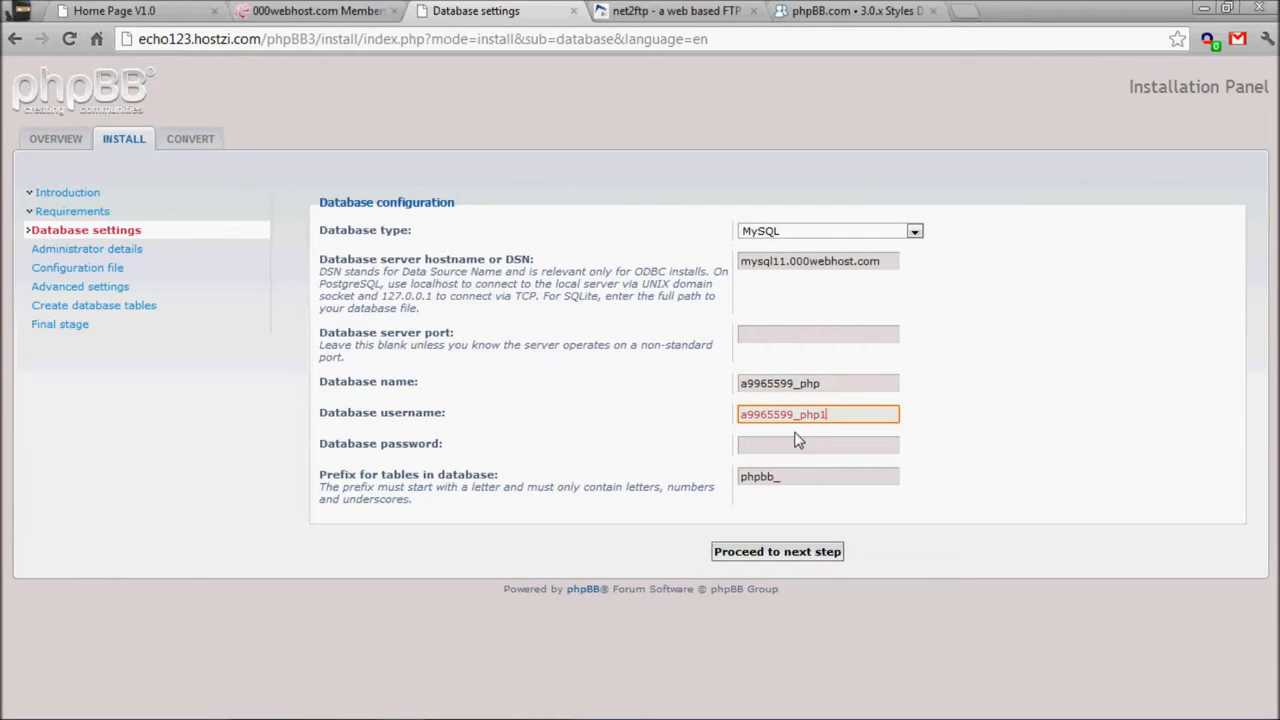
pyautogui.click(802, 444)
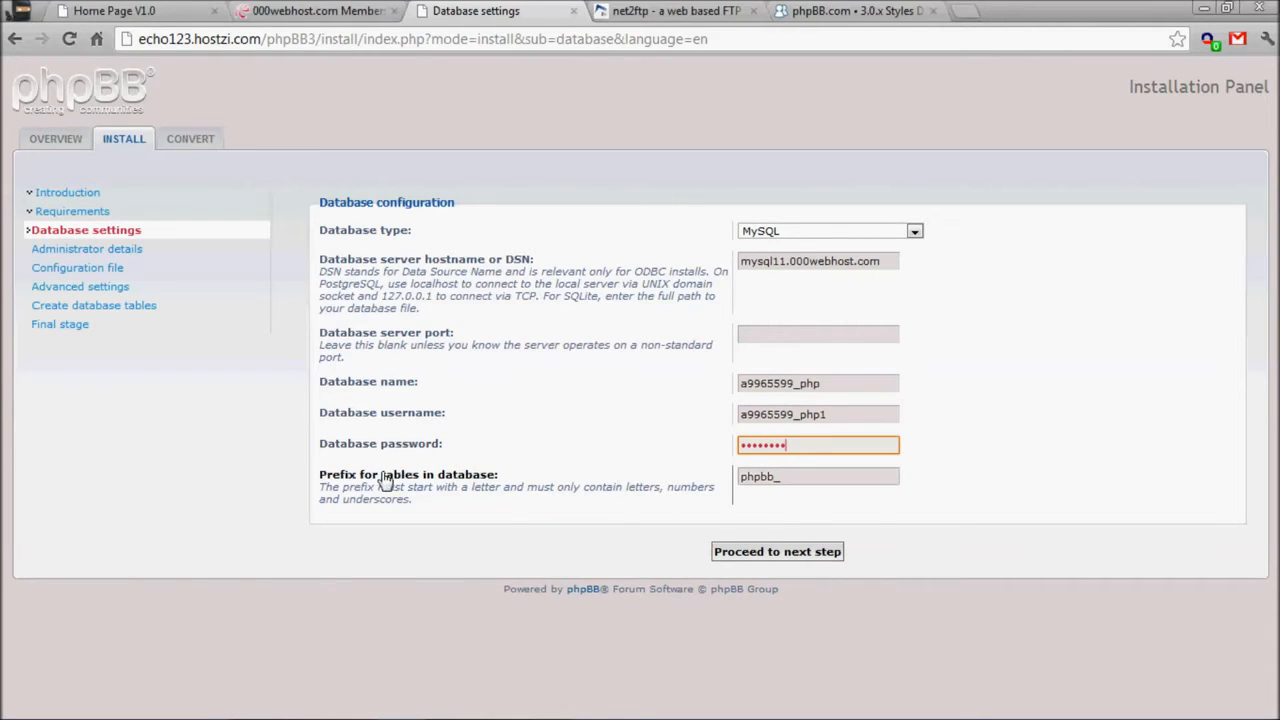
pyautogui.click(727, 558)
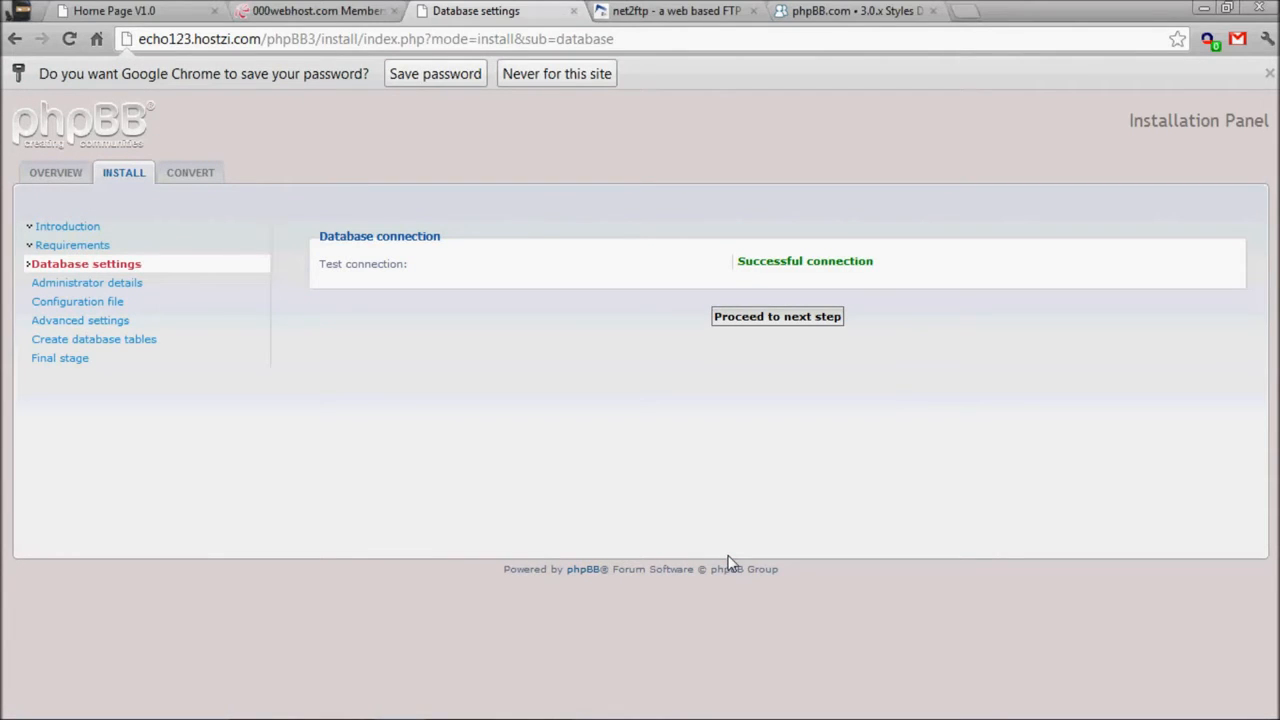
pyautogui.click(740, 320)
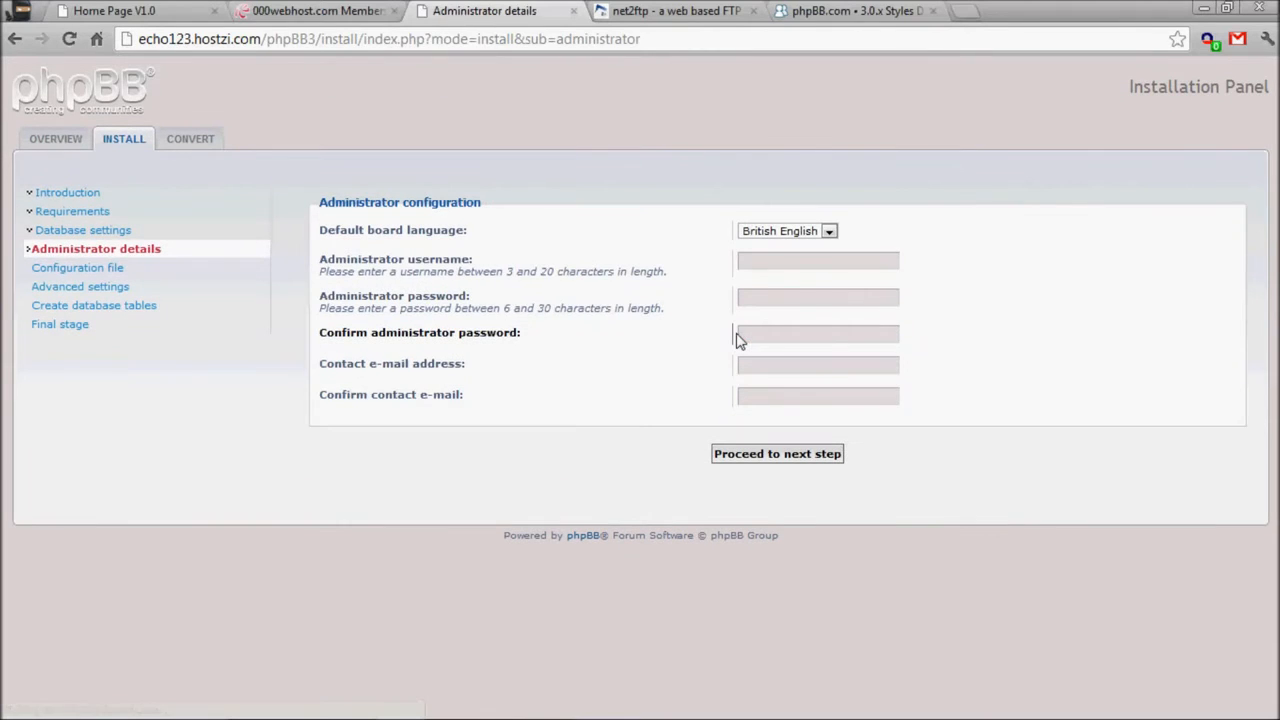
# - Set the administrator username to admin, and enter and confirm the administrator password
pyautogui.click(831, 263)
pyautogui.click(816, 277)
pyautogui.click(808, 298)
pyautogui.write('••')
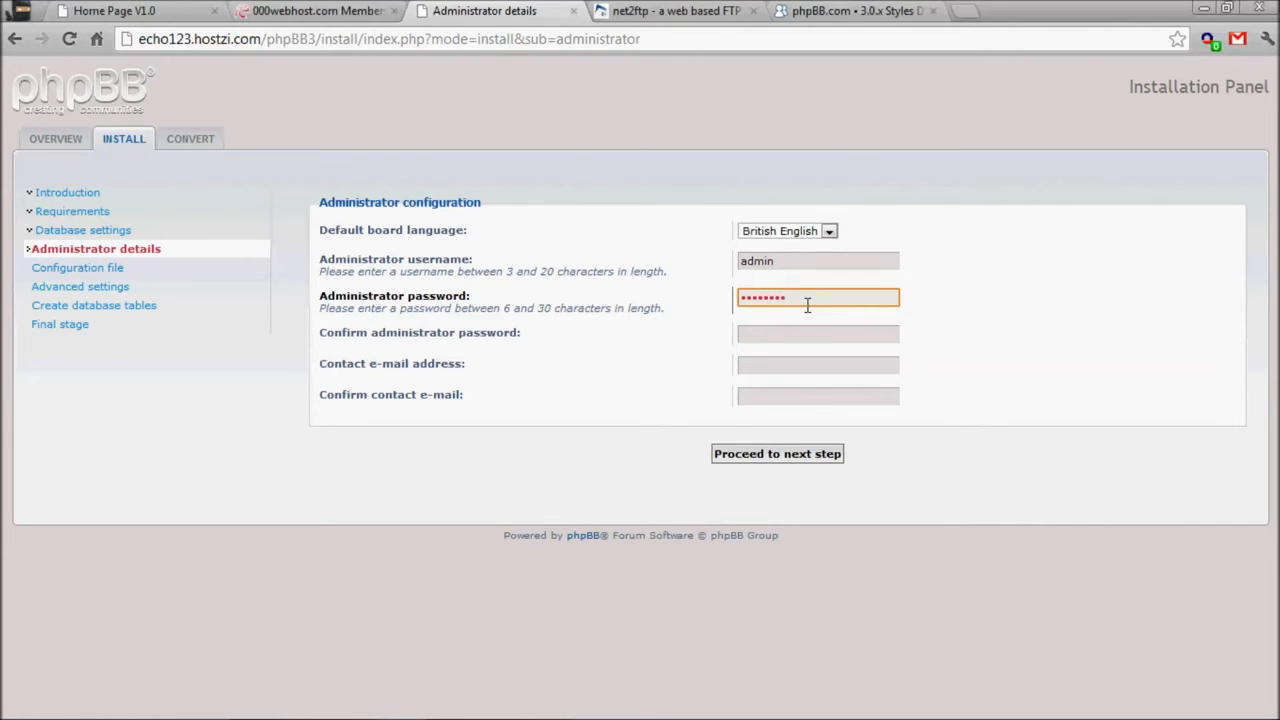
pyautogui.click(810, 331)
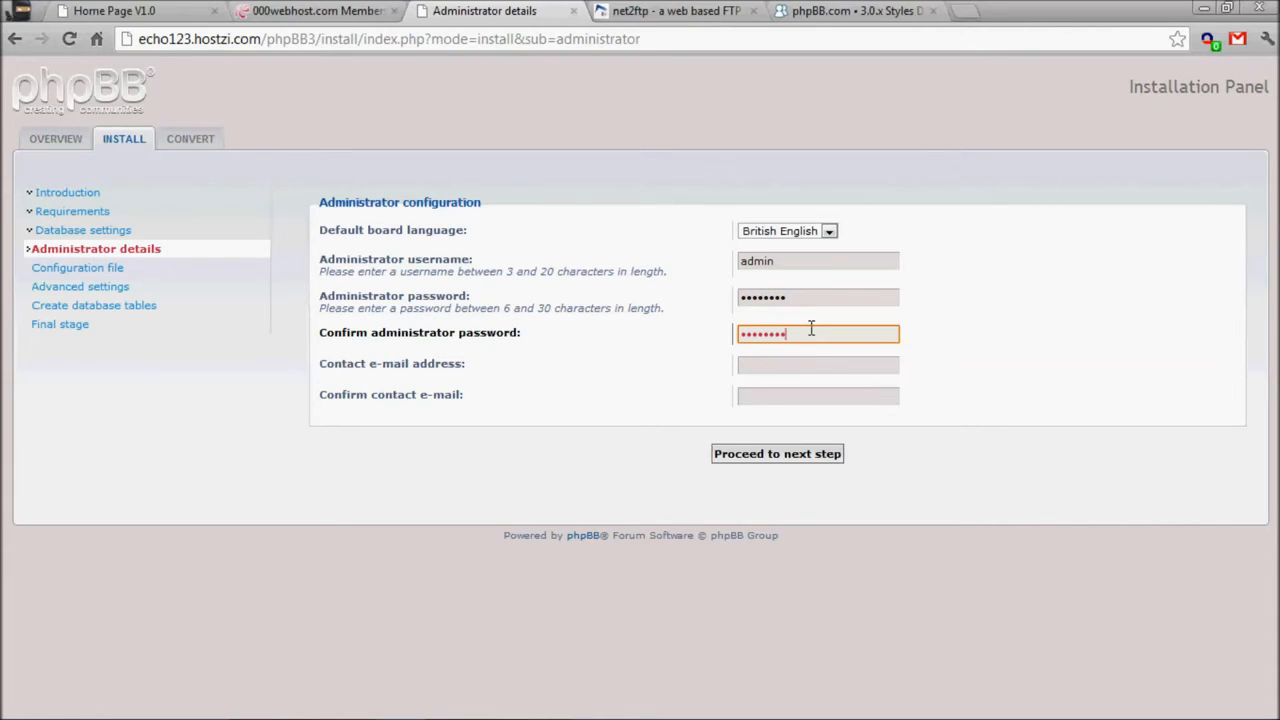
# - Enter and confirm the administrator's contact e-mail address, submit the details and continue to the configuration file stage
pyautogui.click(790, 365)
pyautogui.click(790, 384)
pyautogui.click(789, 394)
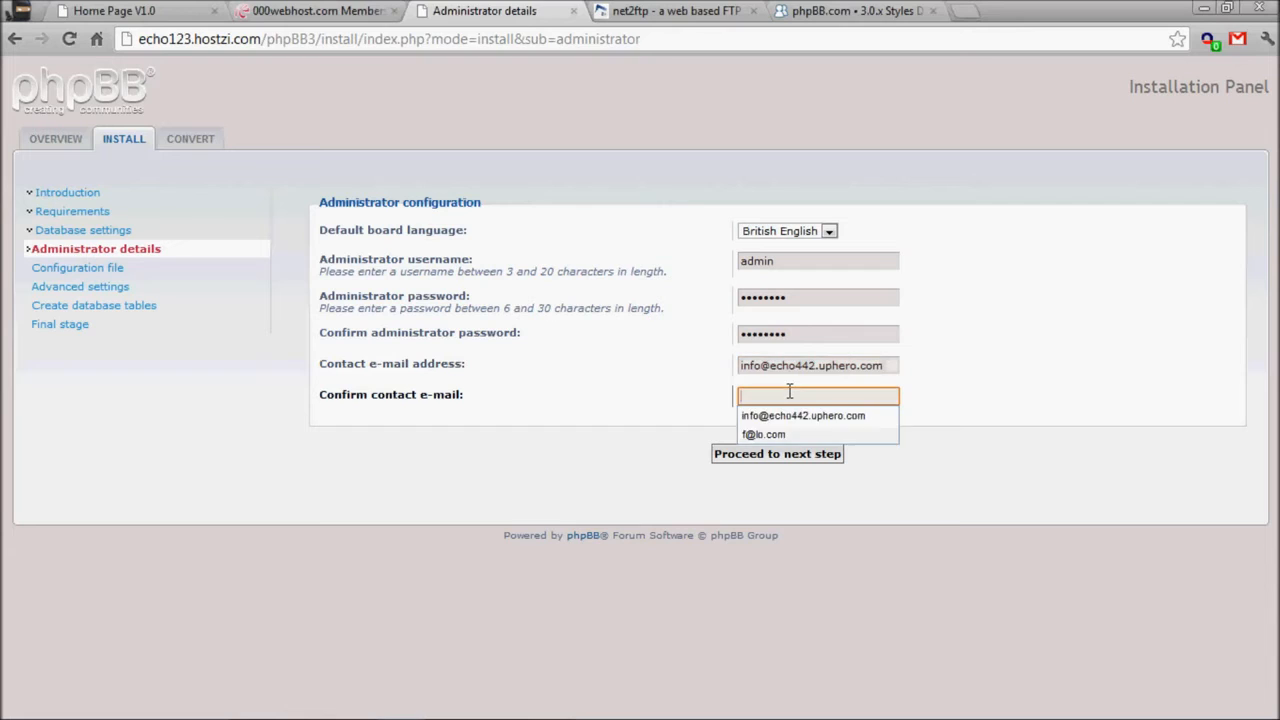
pyautogui.click(790, 415)
pyautogui.click(760, 462)
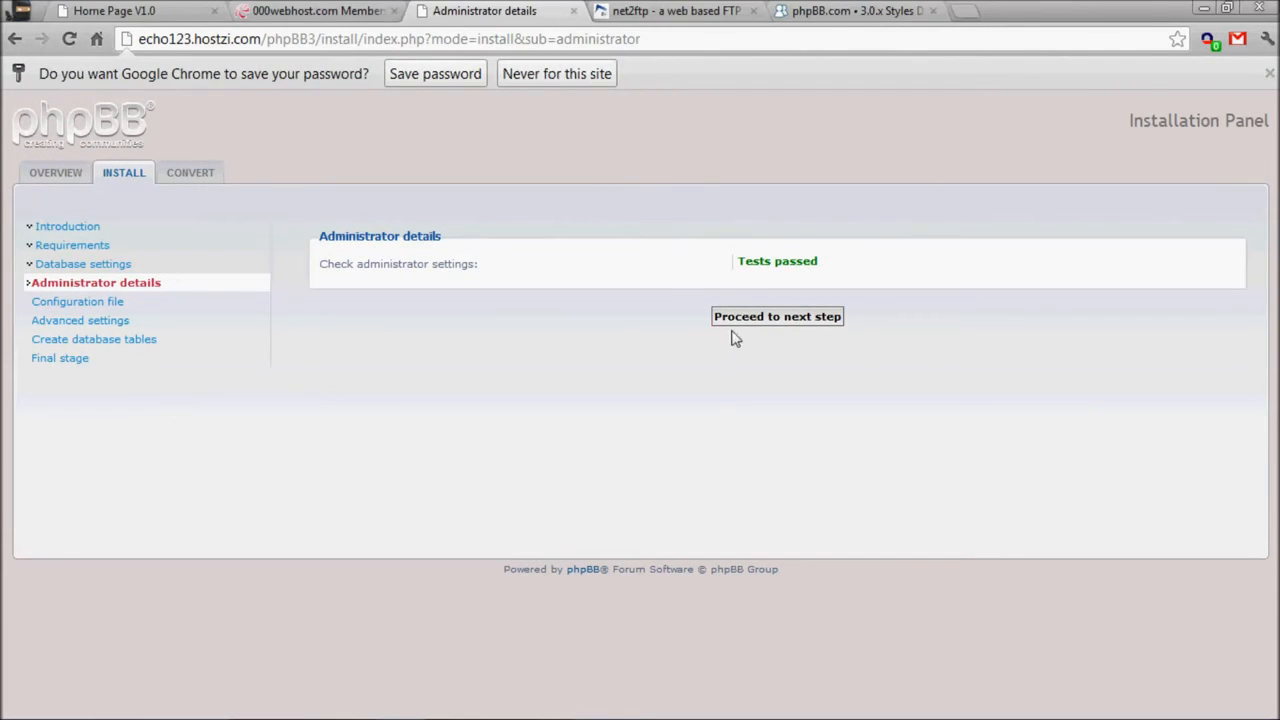
pyautogui.click(740, 318)
# - Read the configuration file message and proceed to the advanced settings
pyautogui.moveTo(356, 192); pyautogui.dragTo(990, 251)
pyautogui.click(952, 250)
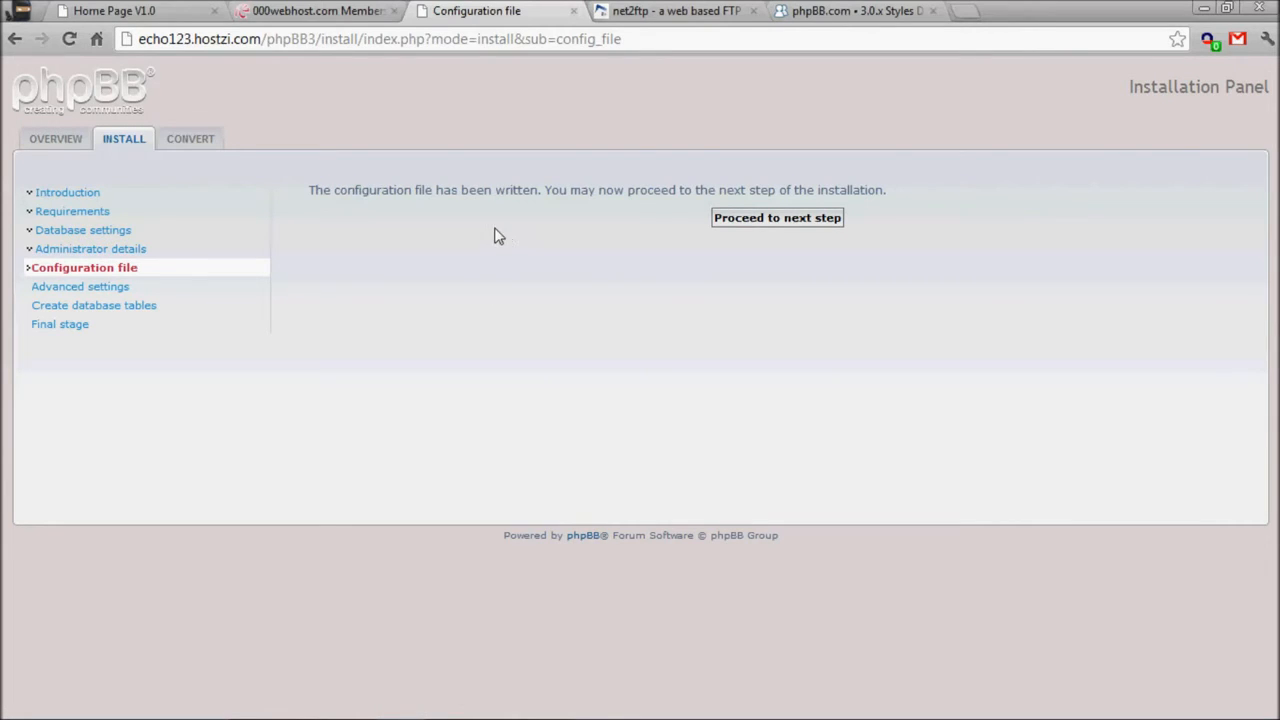
pyautogui.click(789, 219)
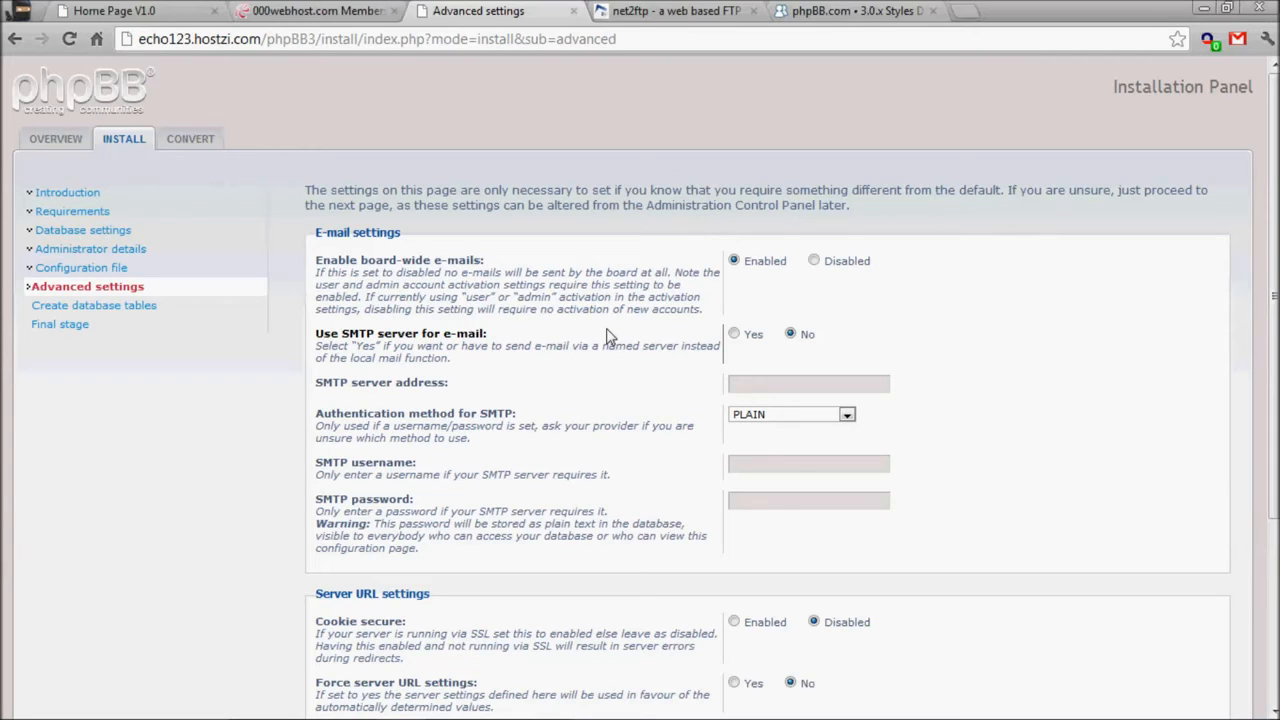
# - Disable board-wide e-mails, keep the default SMTP and server URL settings, and proceed to creating the database tables
pyautogui.click(846, 264)
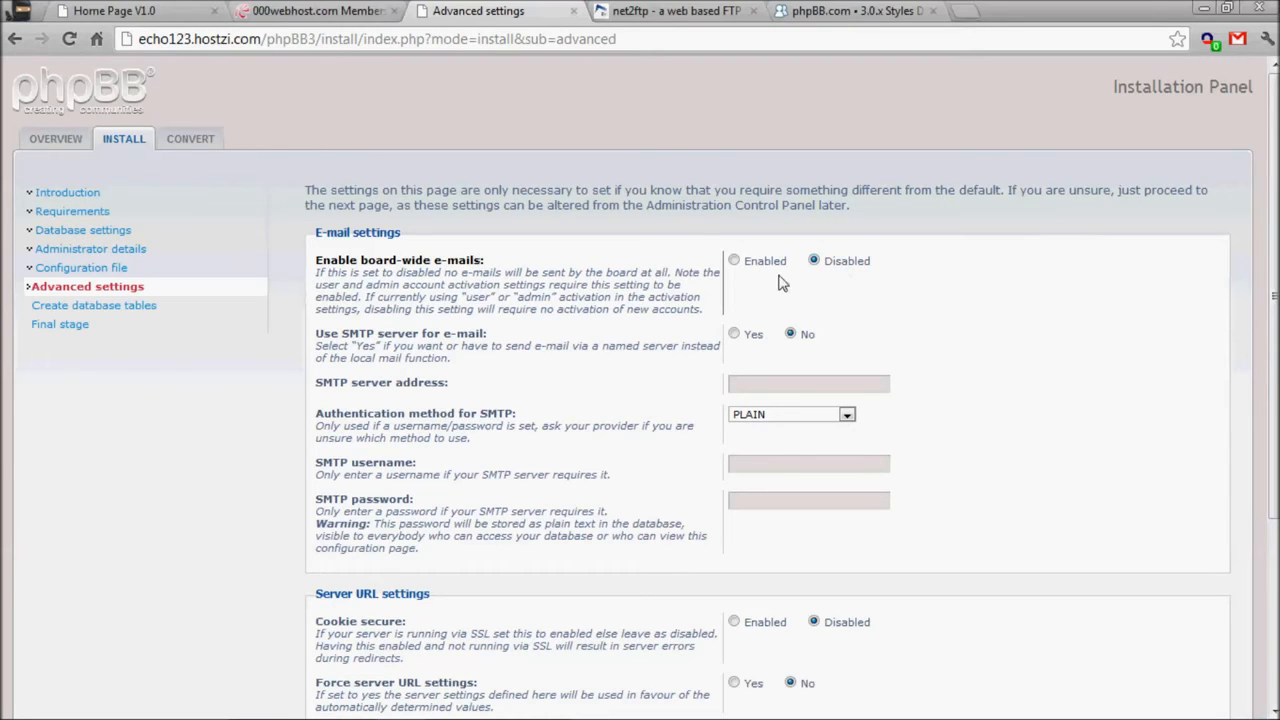
pyautogui.scroll(-2, 784, 284)
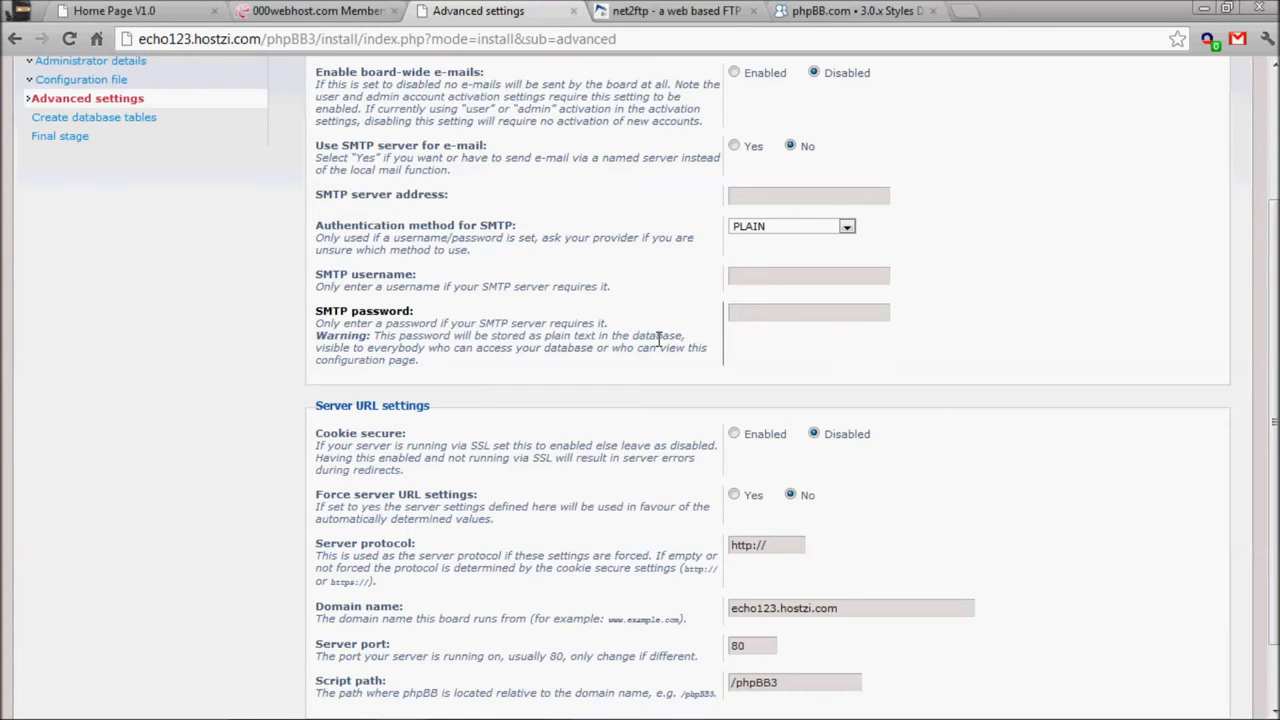
pyautogui.scroll(-2, 400, 380)
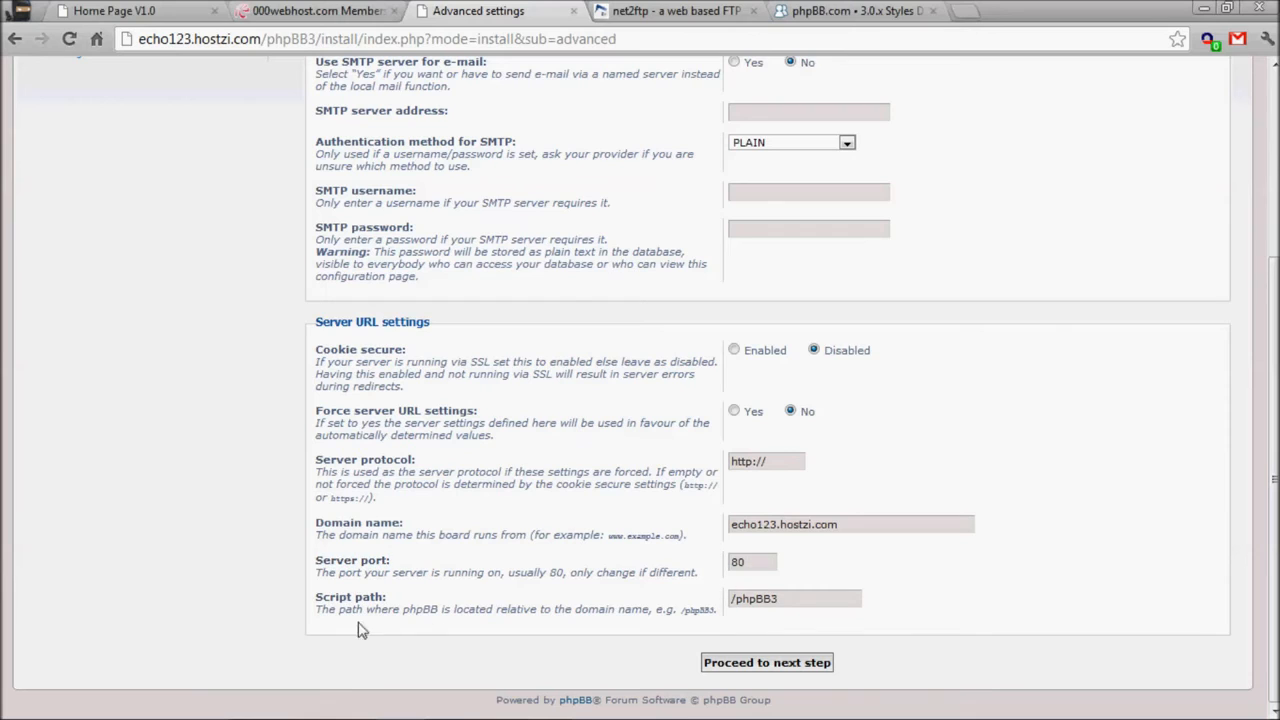
pyautogui.click(751, 664)
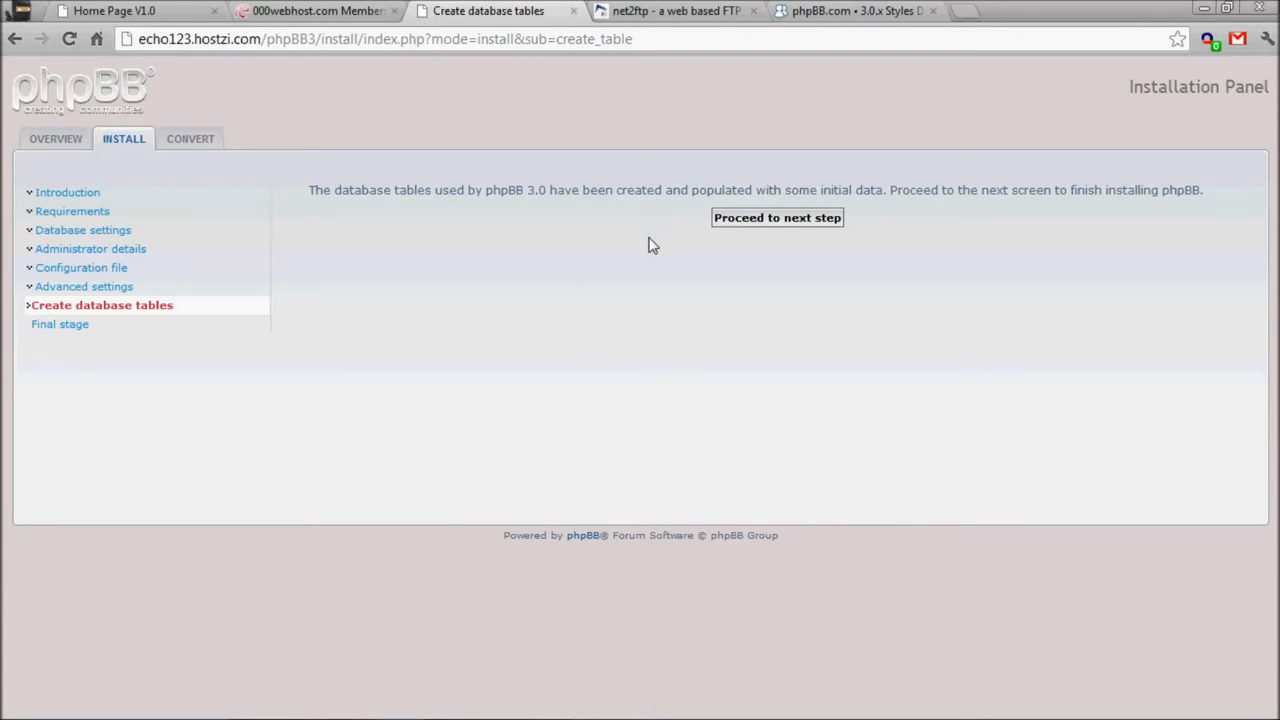
# - Proceed to the final installation stage and read the option to convert an existing board to phpBB3
pyautogui.click(787, 219)
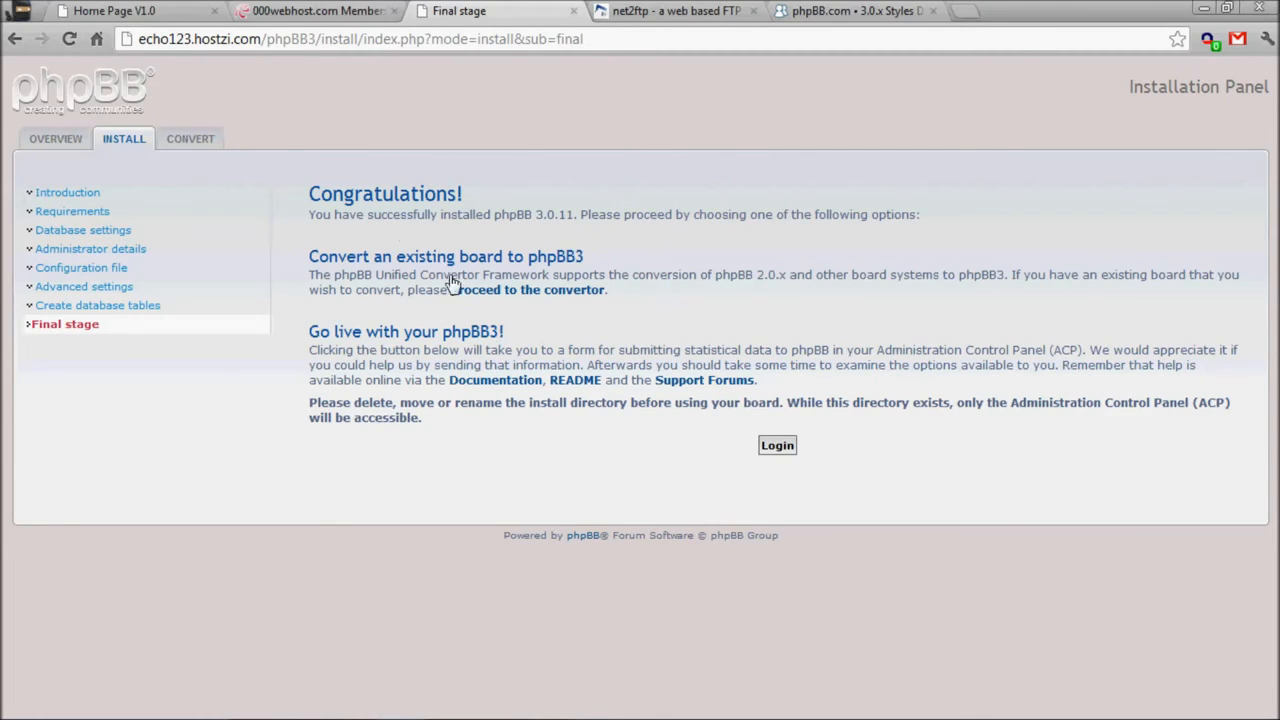
pyautogui.moveTo(325, 258); pyautogui.dragTo(686, 260)
pyautogui.click(686, 260)
# - Log in to the Administration Control Panel, send the statistical information to phpBB and go to the ACP start page
pyautogui.click(771, 449)
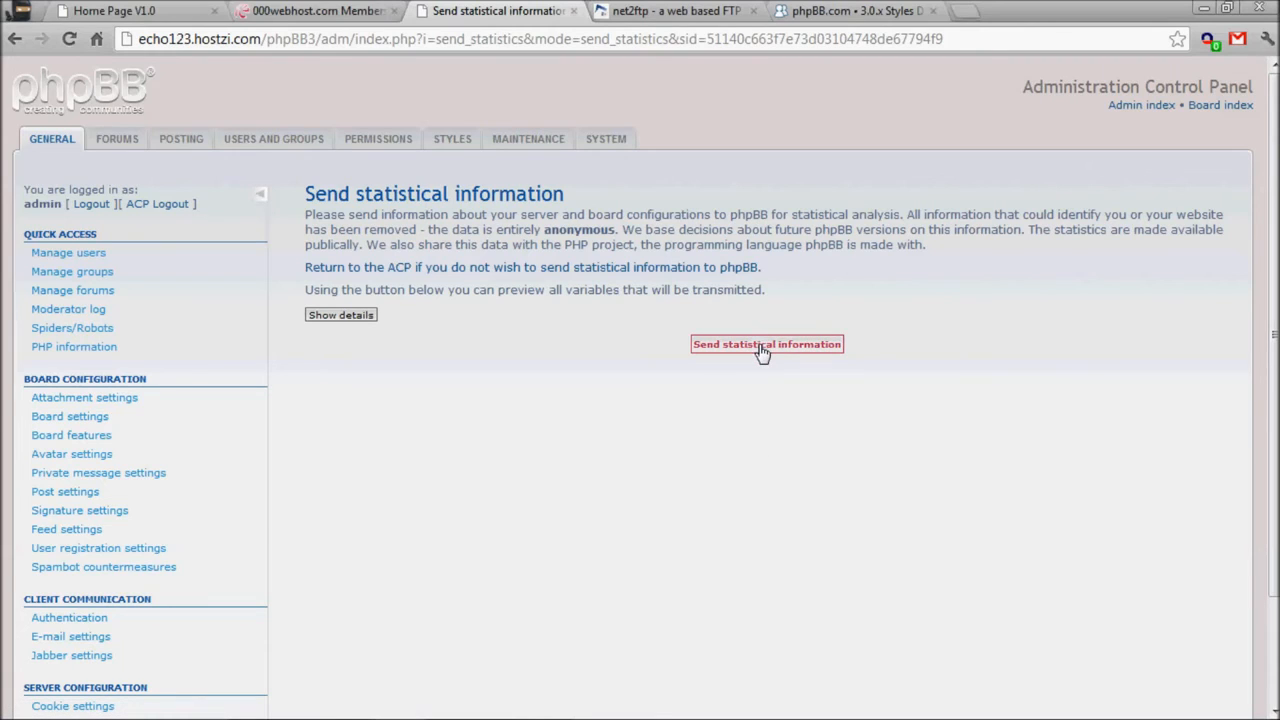
pyautogui.click(761, 350)
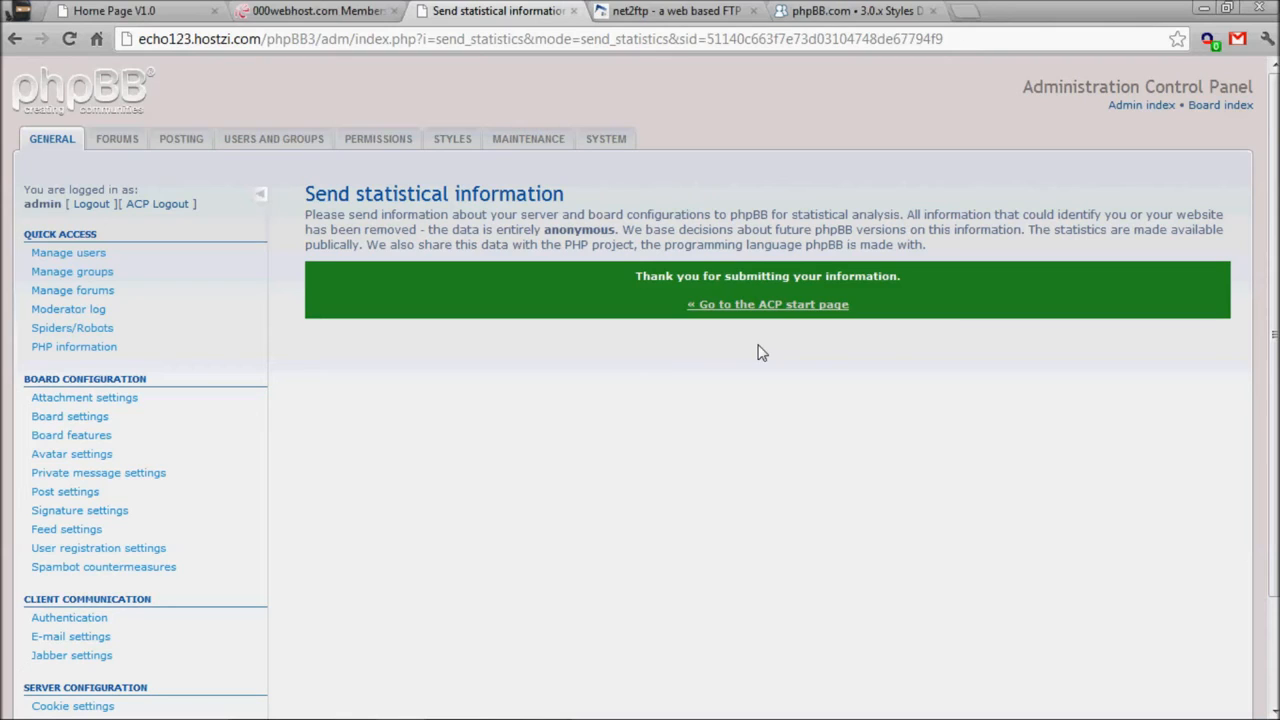
pyautogui.click(765, 306)
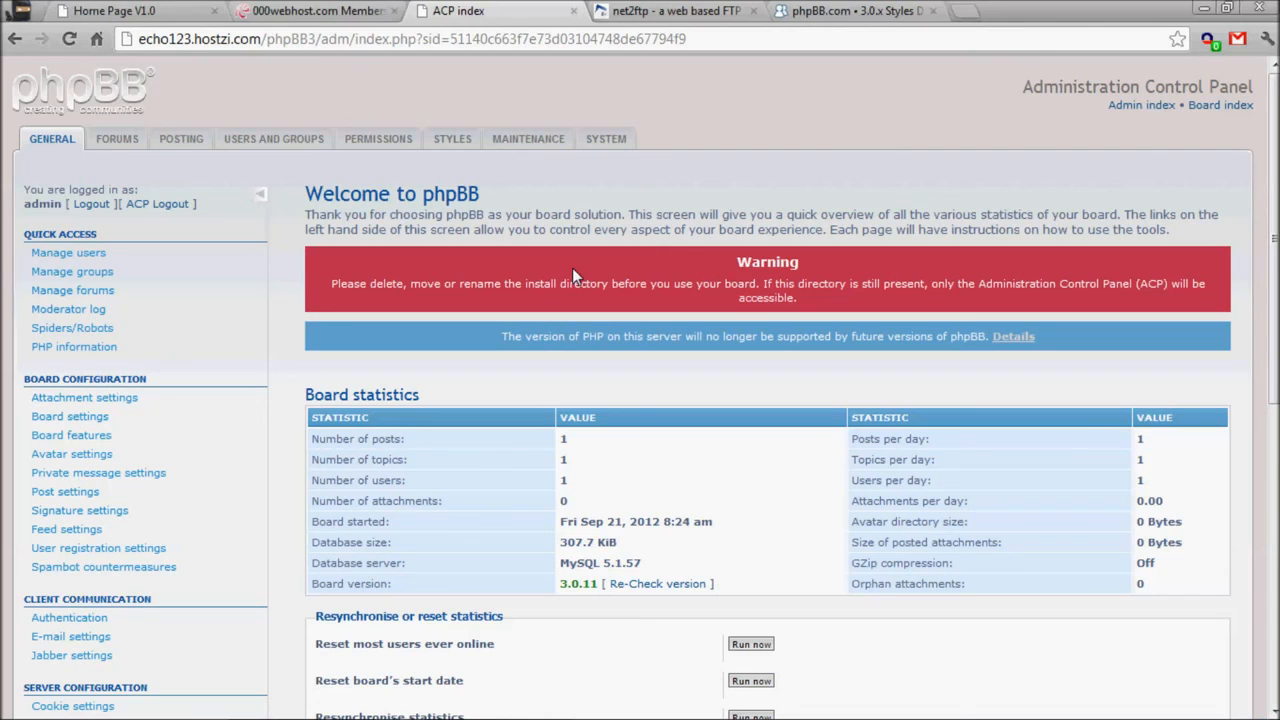
# - Switch to the net2ftp file manager and delete the install directory from /public_html/phpBB3, confirming the deletion
pyautogui.click(840, 10)
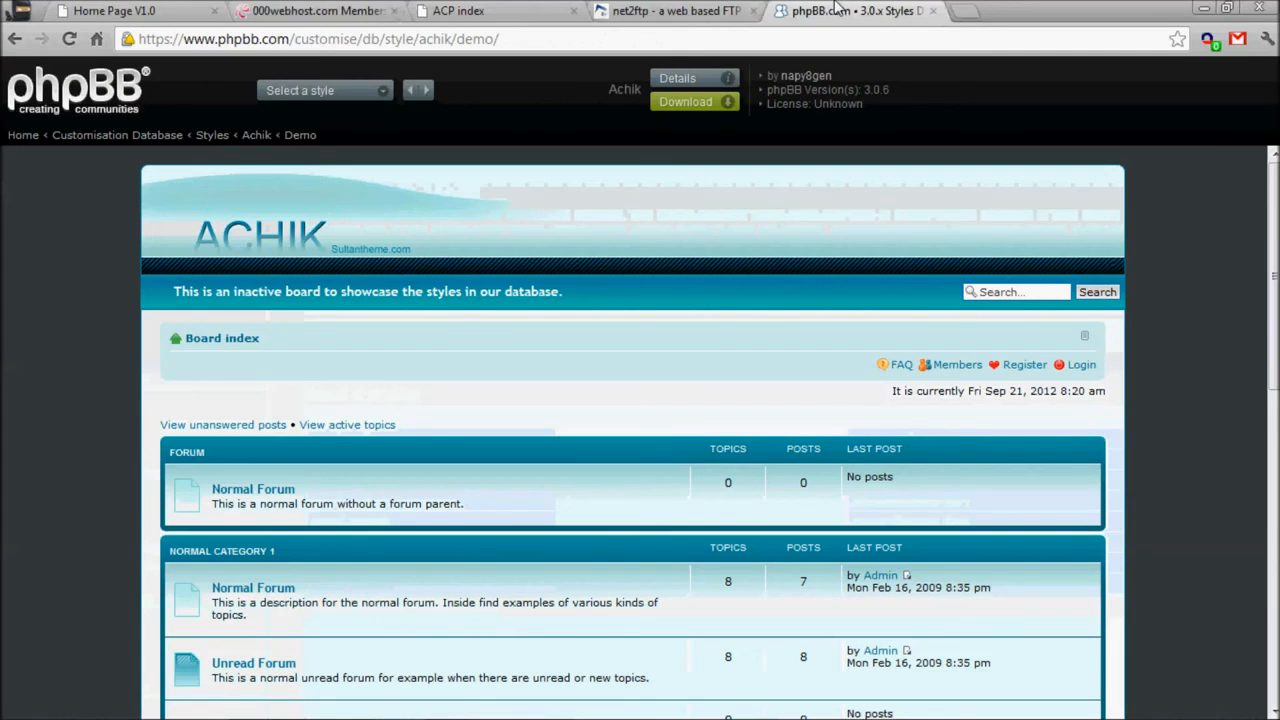
pyautogui.click(718, 10)
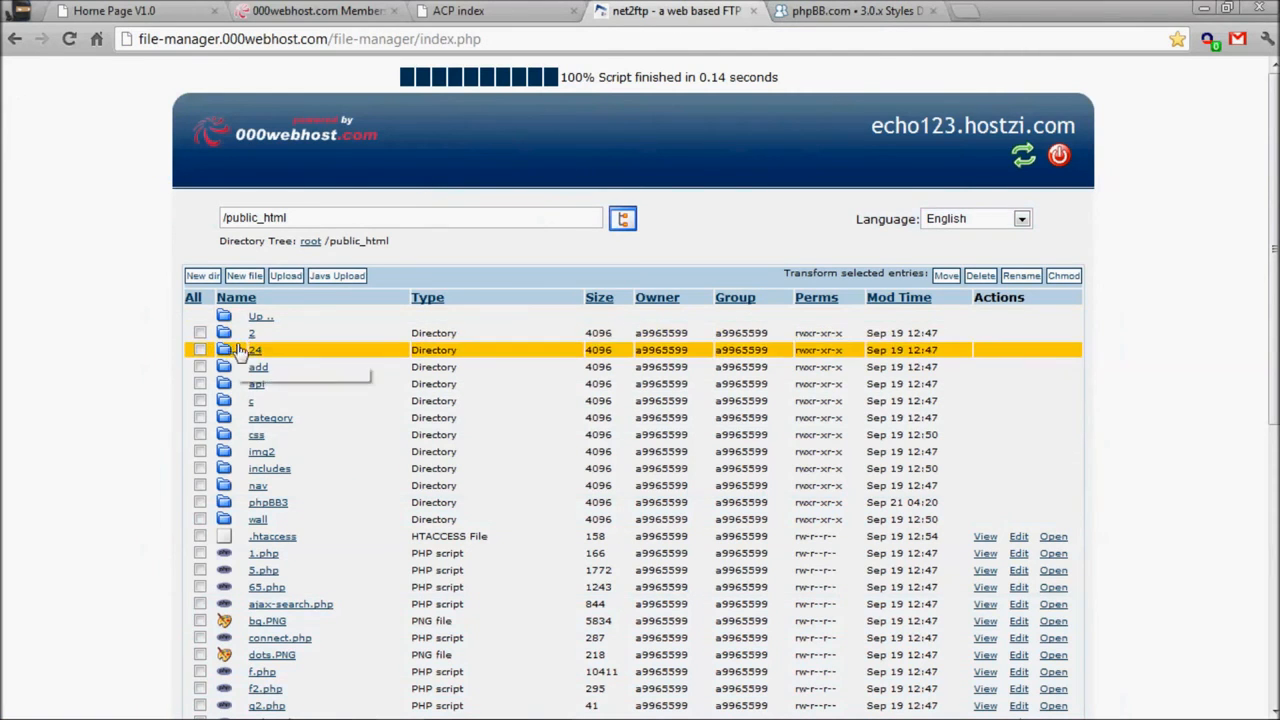
pyautogui.click(272, 502)
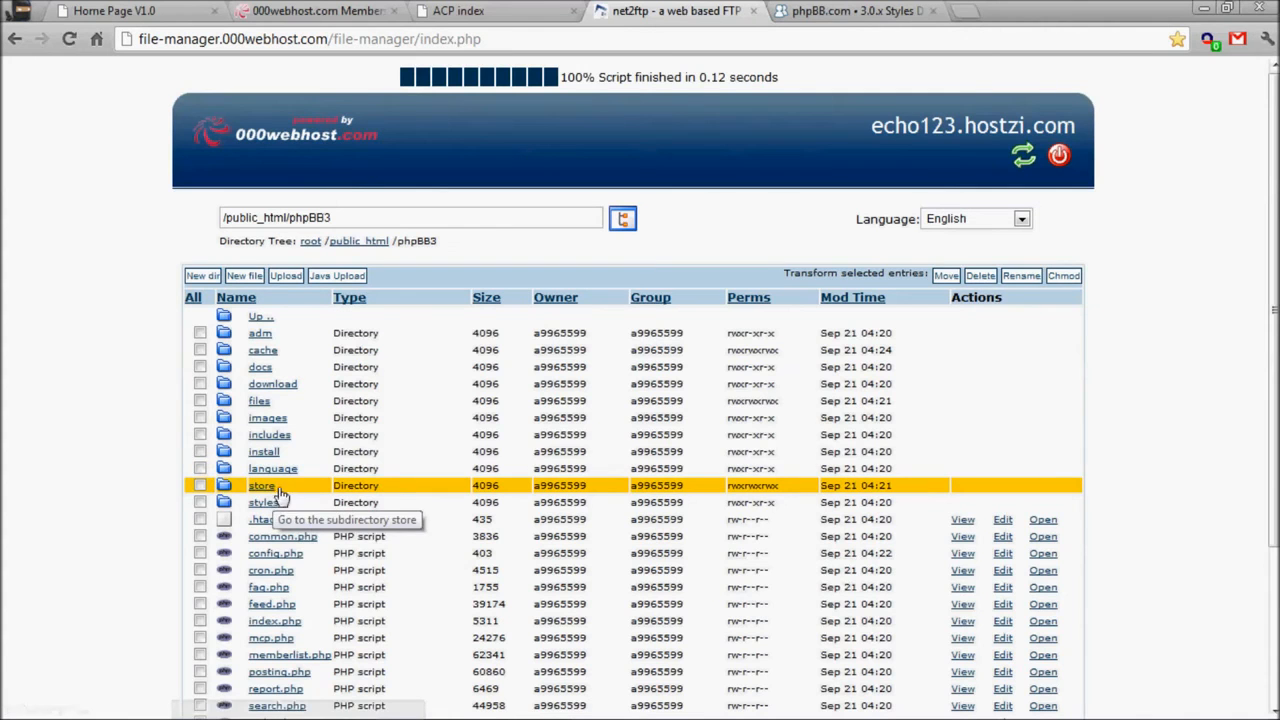
pyautogui.click(265, 452)
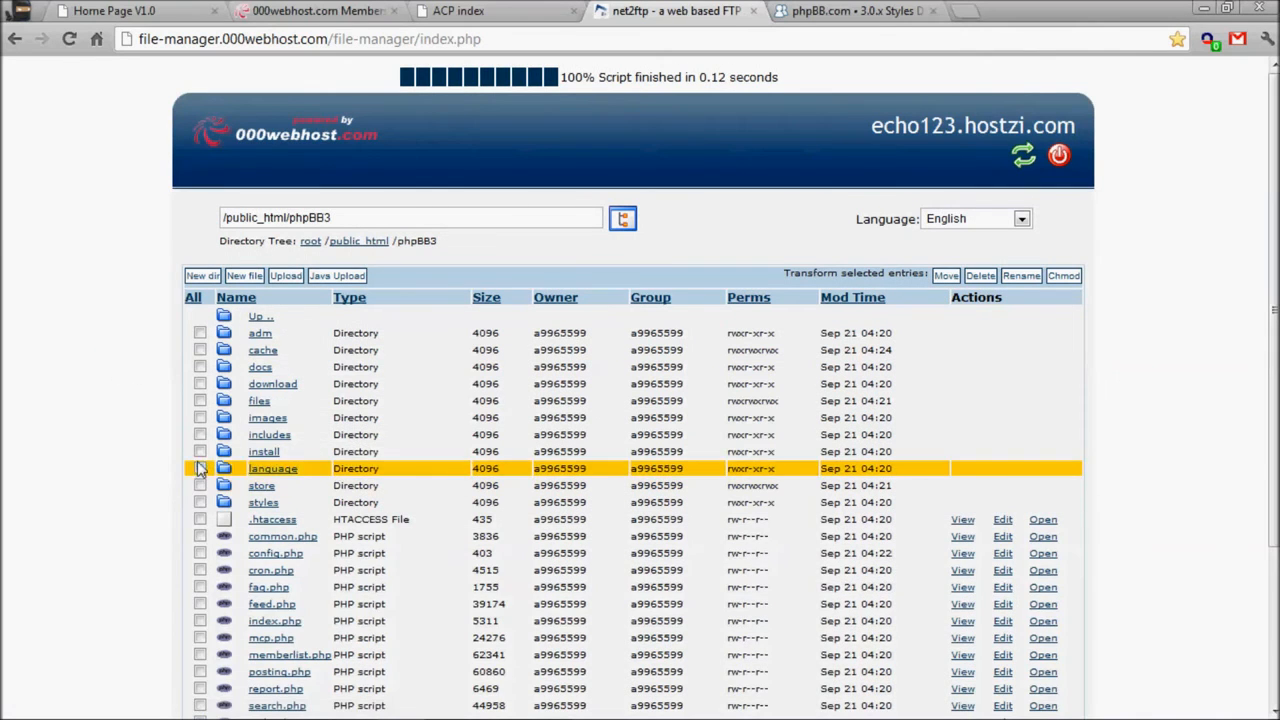
pyautogui.click(202, 452)
pyautogui.click(982, 279)
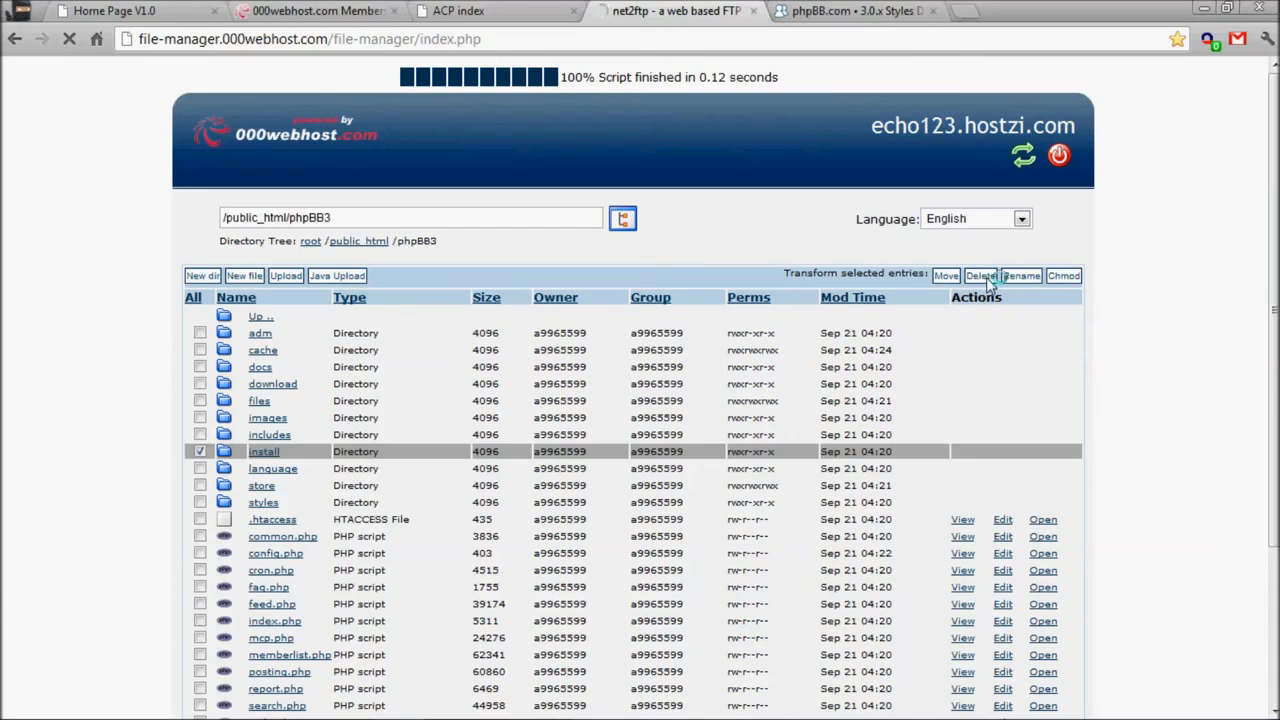
pyautogui.click(250, 292)
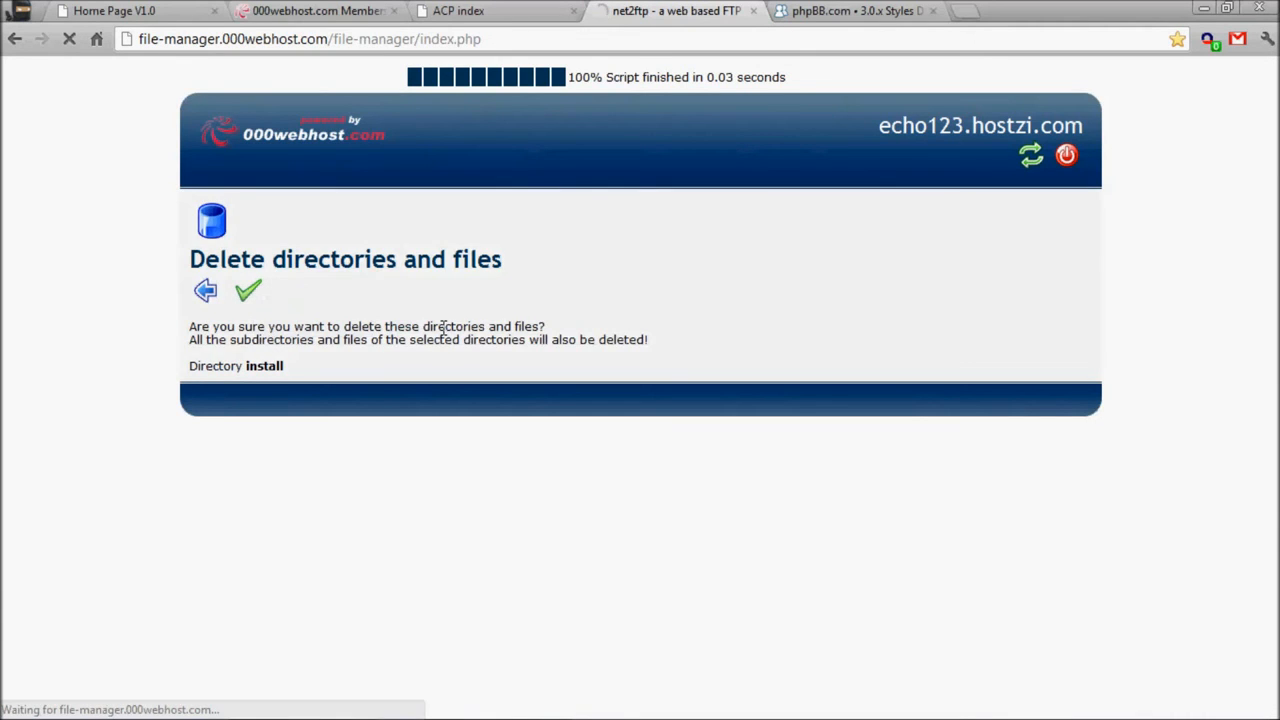
# - Return to the Administration Control Panel, reload it, and open the board index in a new tab to view the forum
pyautogui.click(458, 11)
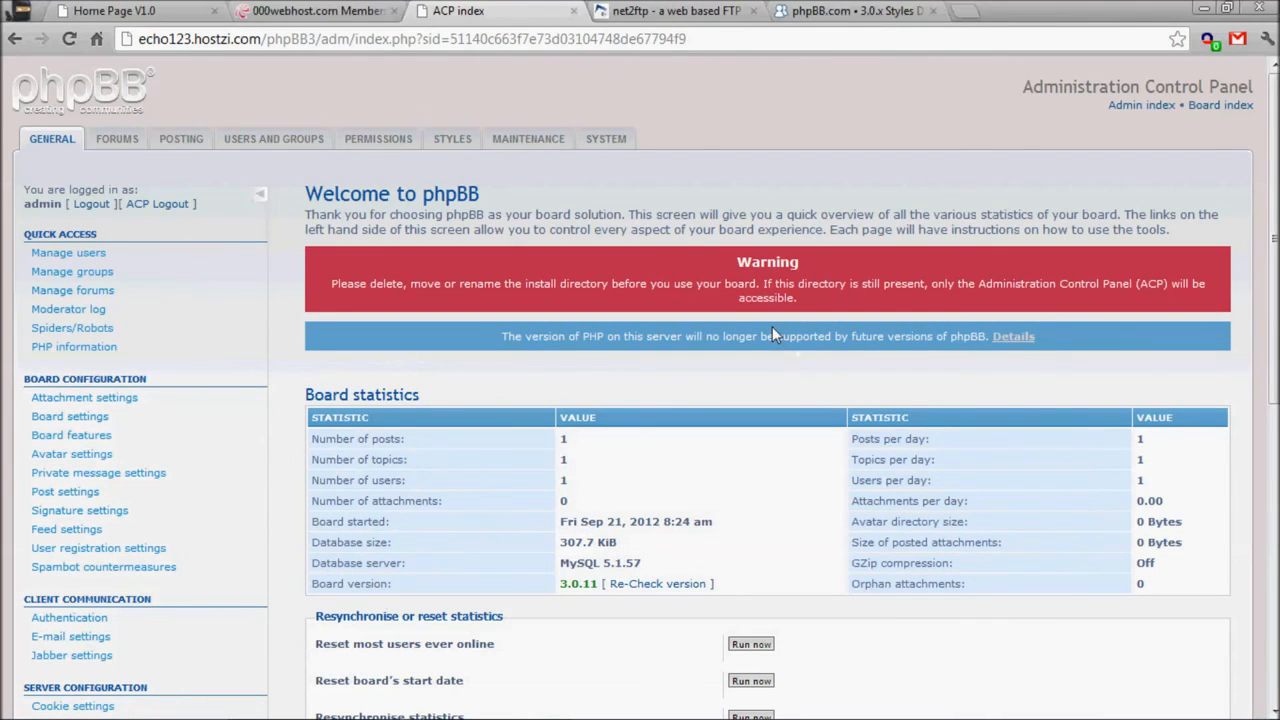
pyautogui.press('F5')
pyautogui.rightClick(1224, 106)
pyautogui.press('Escape')
pyautogui.rightClick(1212, 106)
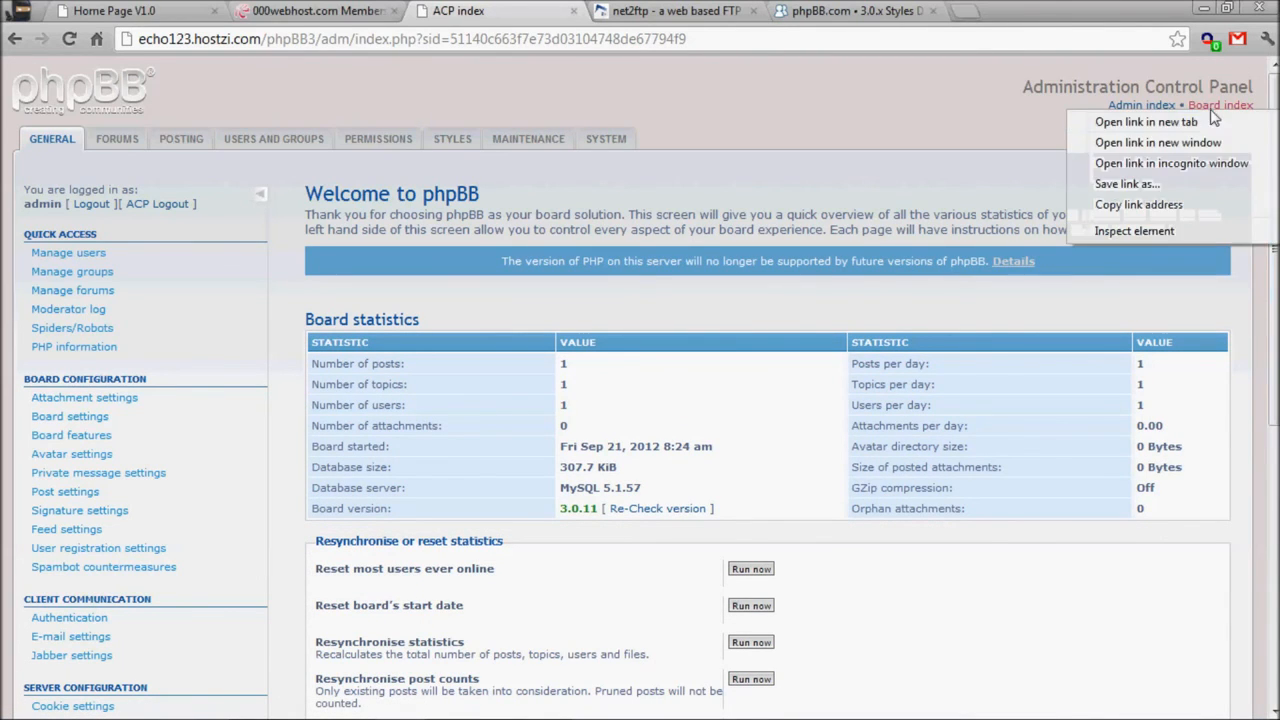
pyautogui.click(1116, 128)
pyautogui.click(684, 12)
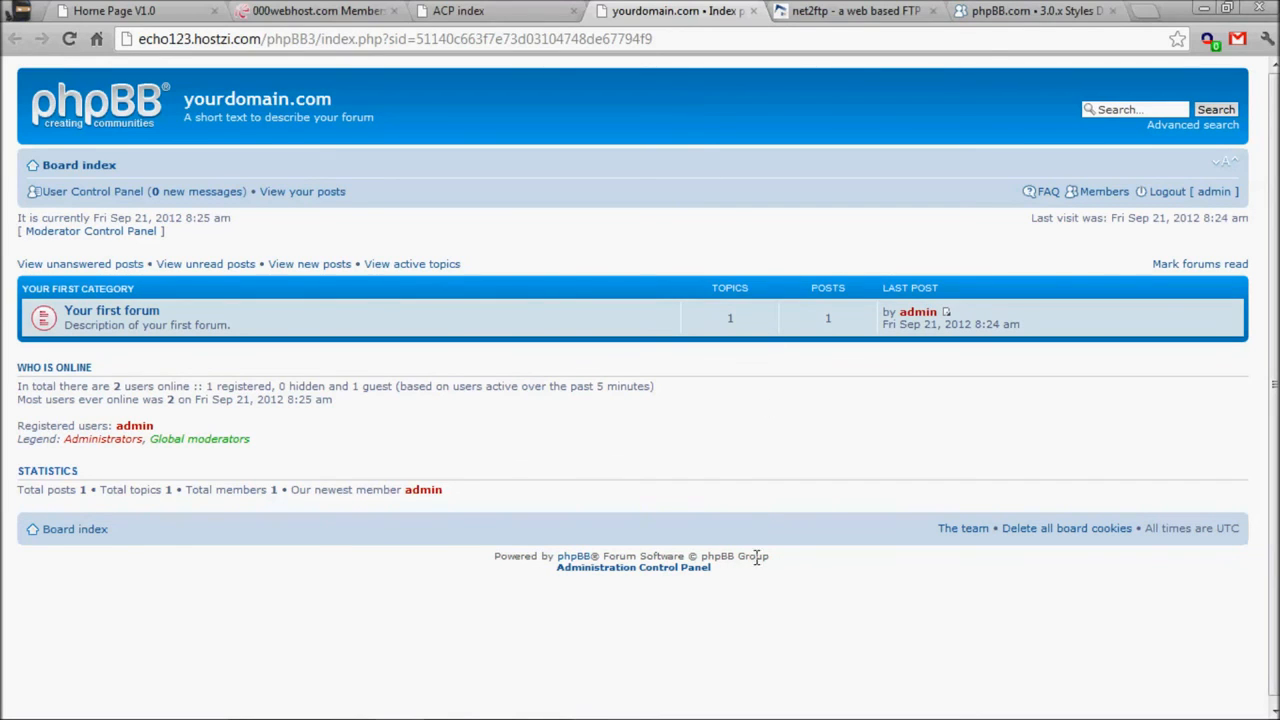
pyautogui.moveTo(808, 718)
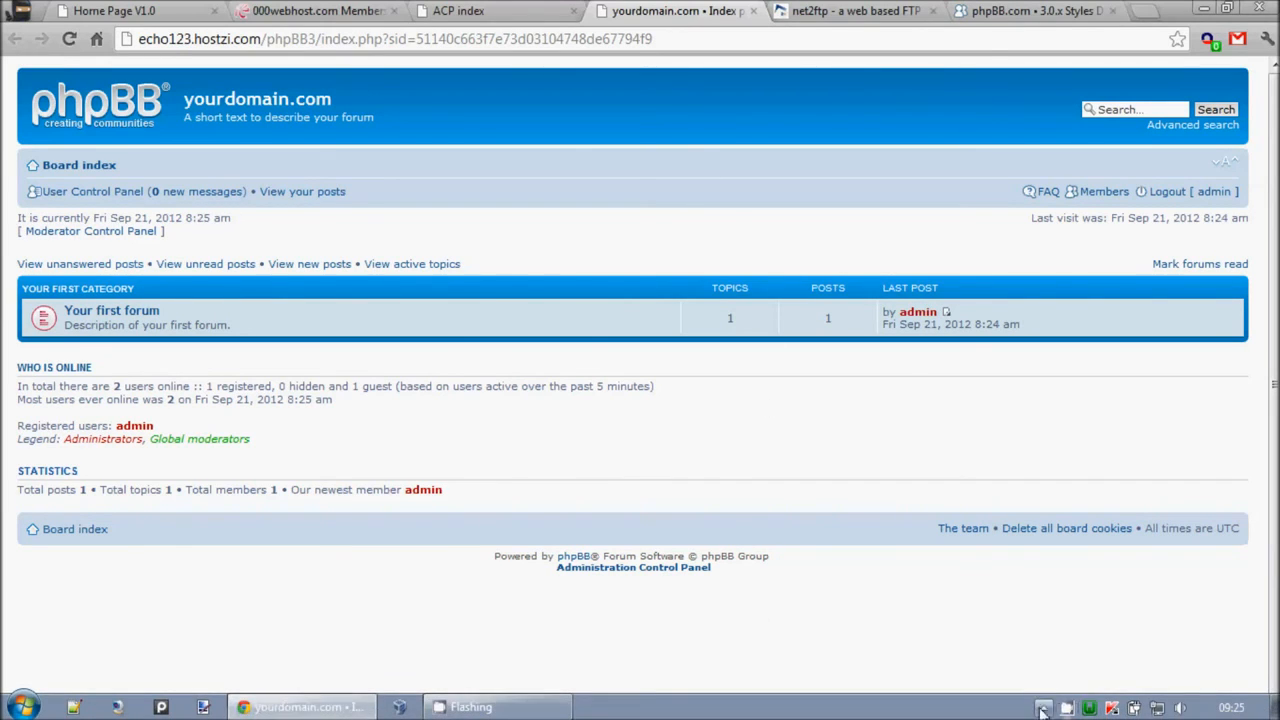